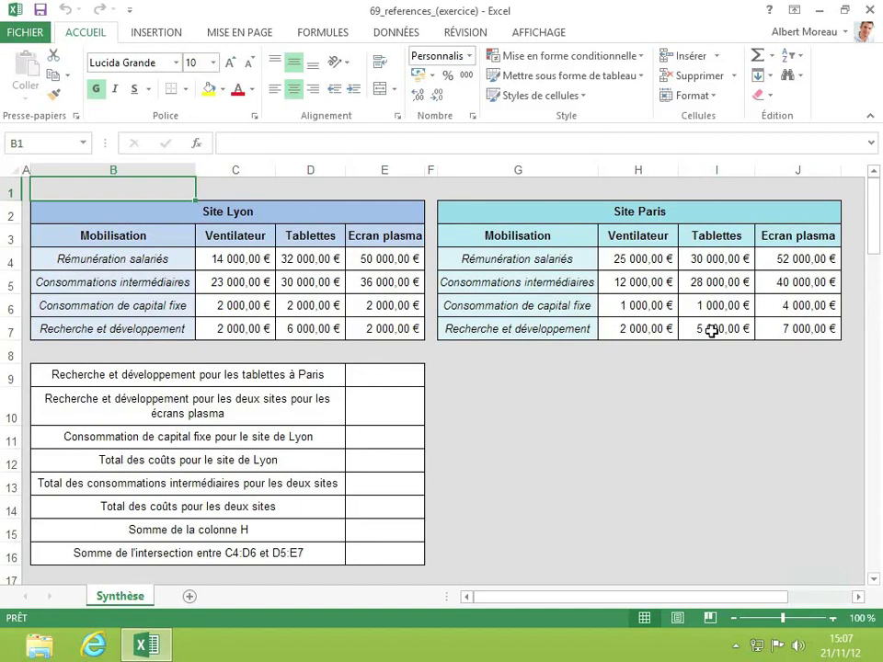
# Enter the formula =i7 in cell E9 to reference Paris's research and development cost for tablets
pyautogui.click(388, 376)
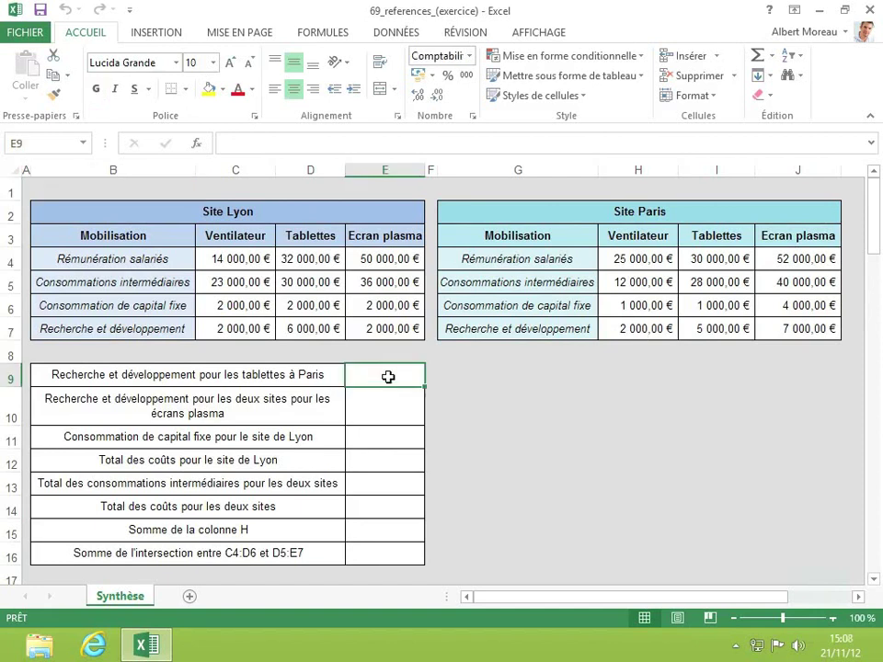
pyautogui.write('=i7')
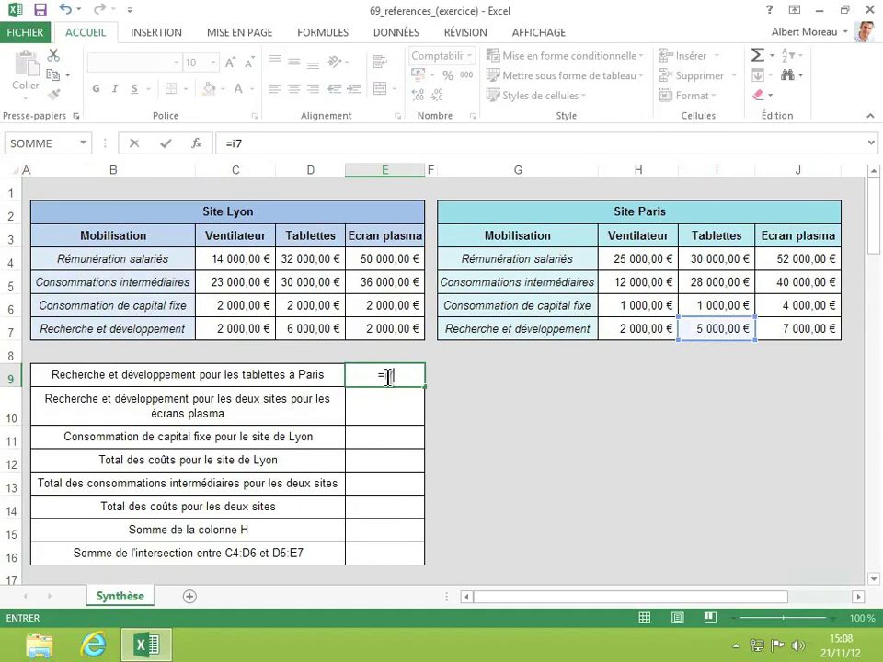
pyautogui.press('Return')
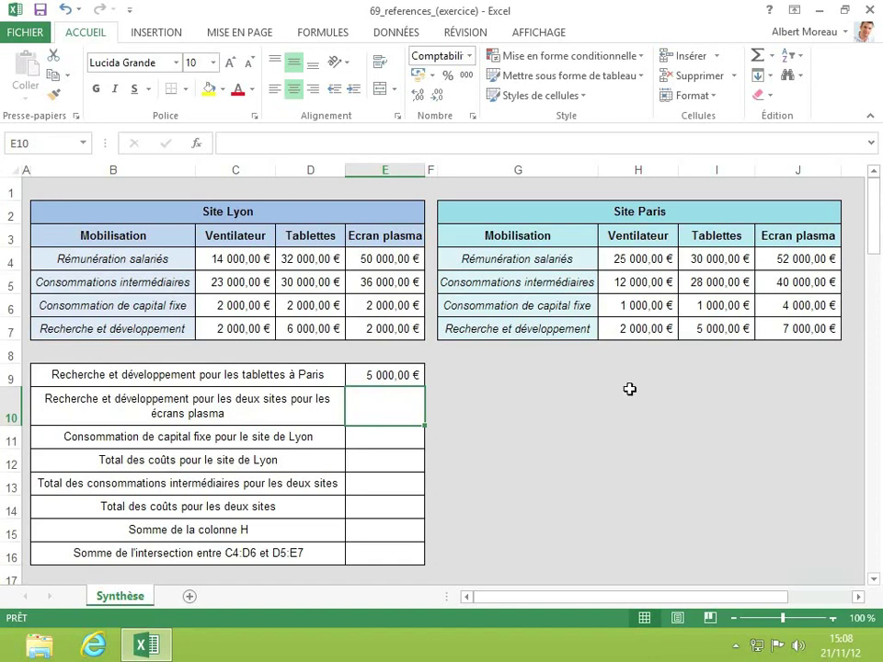
# Enter the formula =e7+j7 in cell E10 to add both sites' research and development costs for plasma screens
pyautogui.doubleClick(388, 416)
pyautogui.write('=')
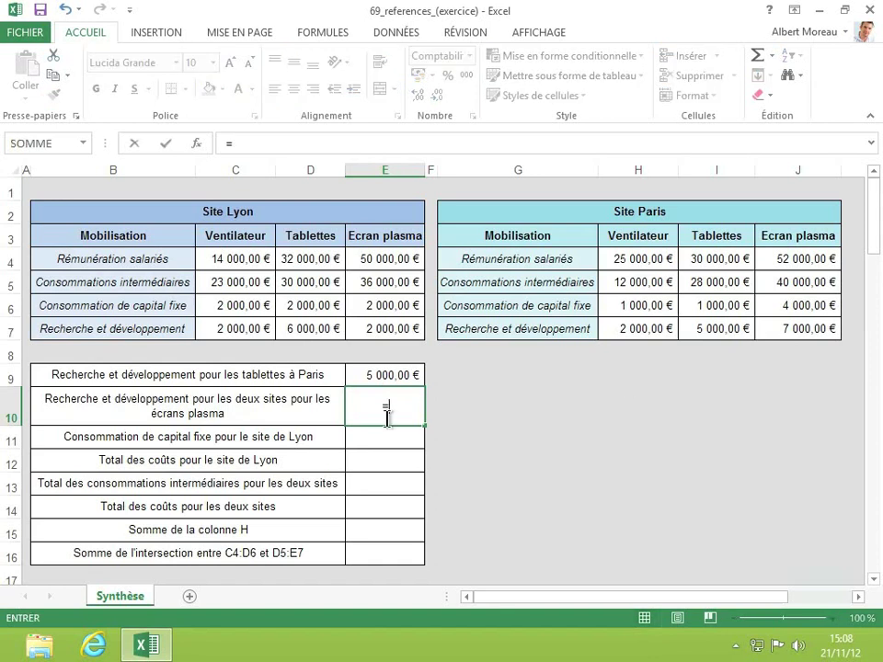
pyautogui.write('e7+')
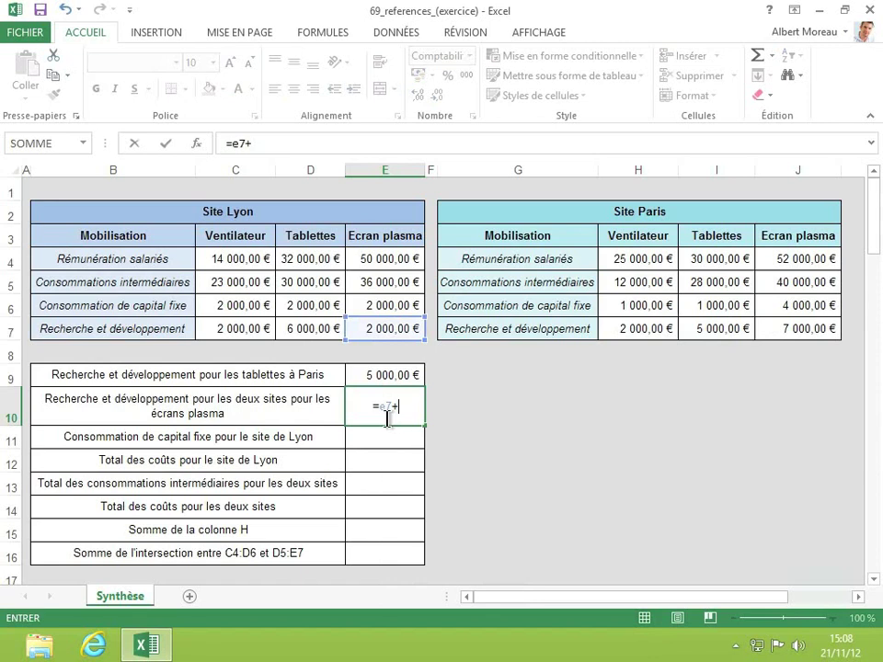
pyautogui.write('j7')
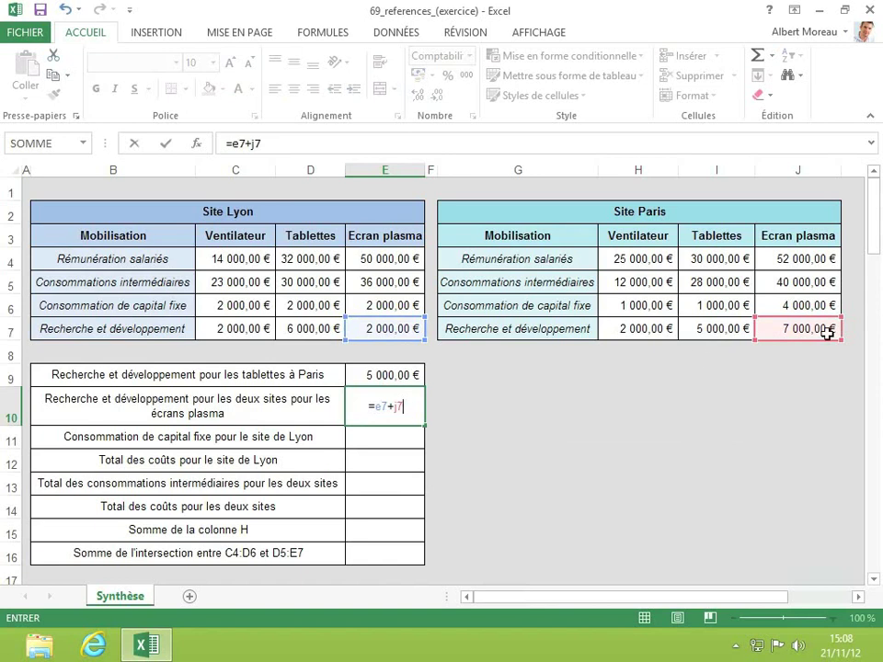
pyautogui.press('Return')
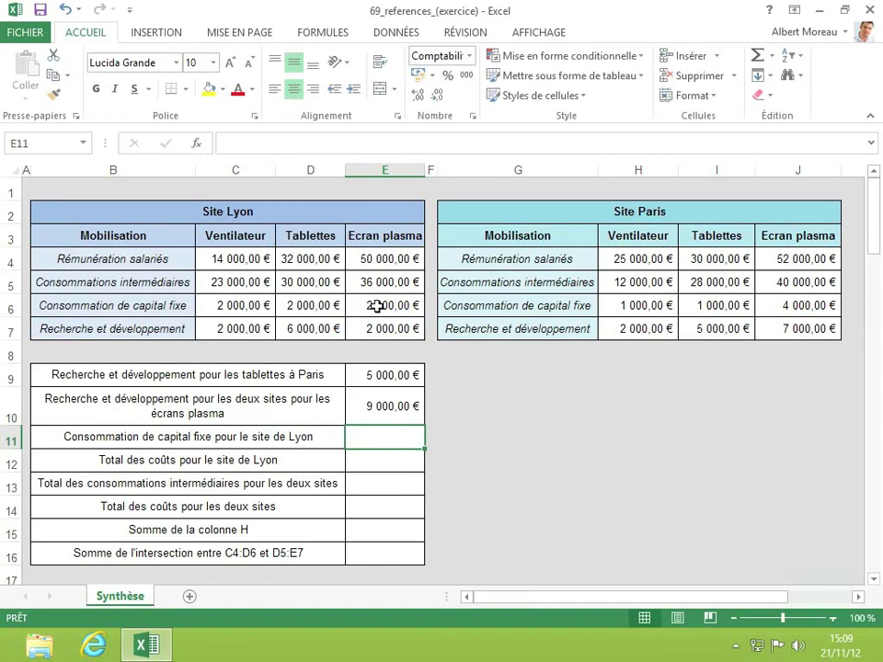
# Enter the formula =somme(C6:E6) in cell E11 to total the fixed capital consumption for the Lyon site
pyautogui.doubleClick(394, 438)
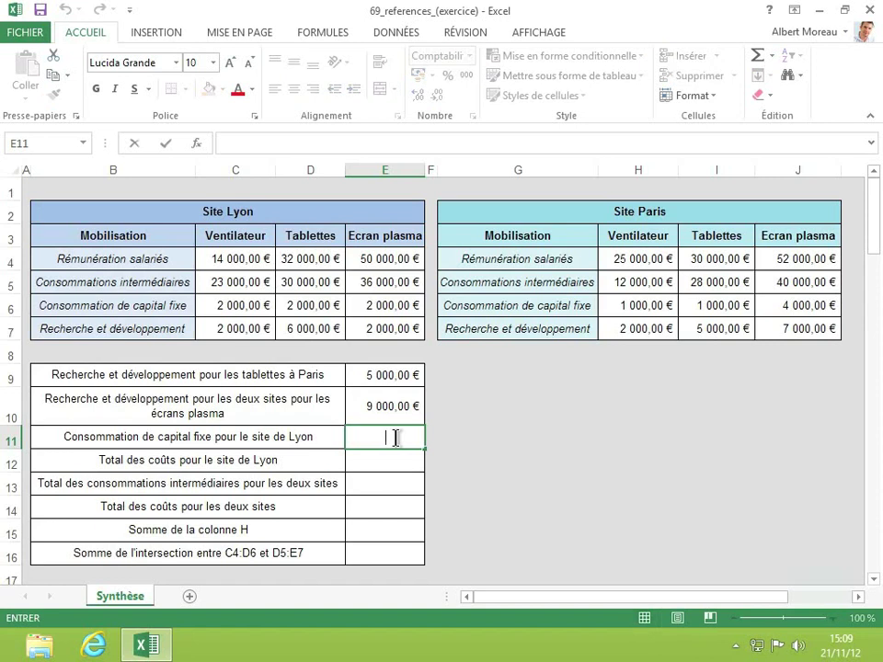
pyautogui.write('=somm')
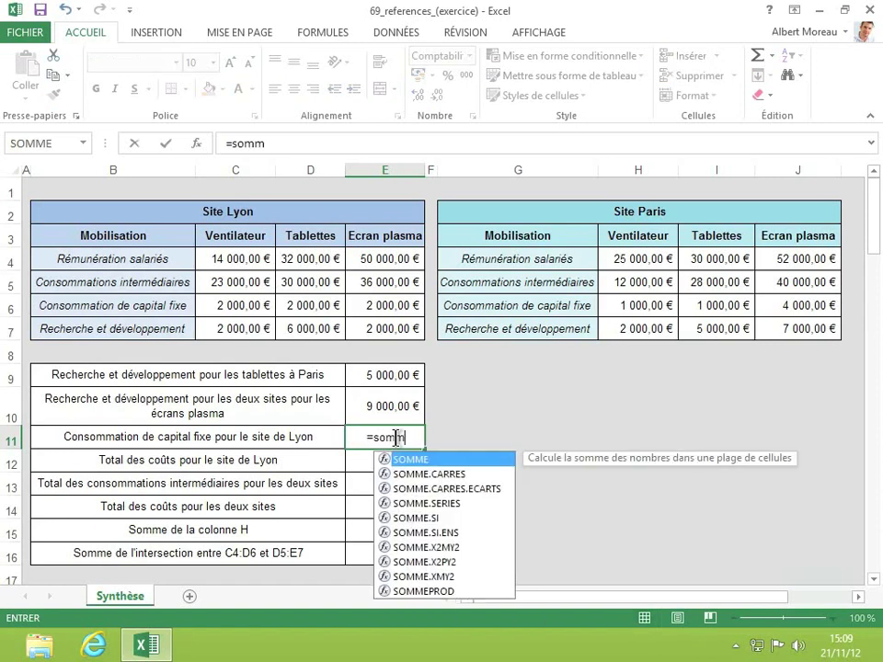
pyautogui.write('e(')
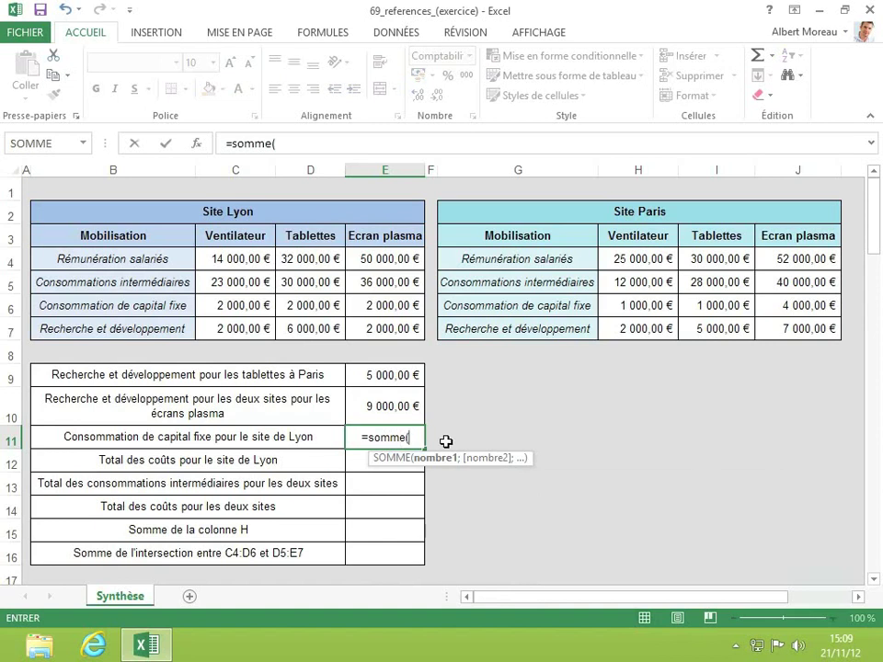
pyautogui.write('C:')
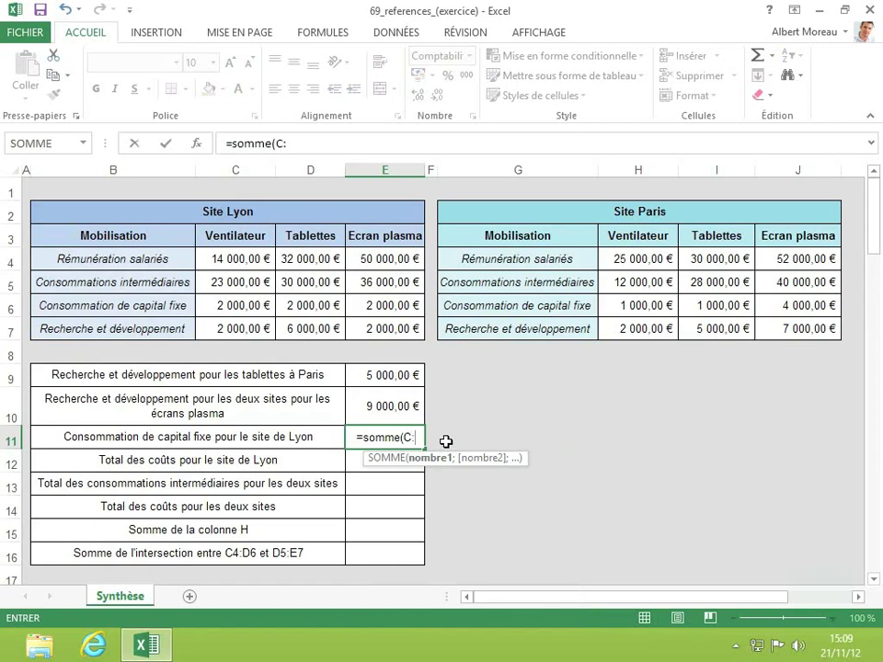
pyautogui.press('BackSpace')
pyautogui.write('6')
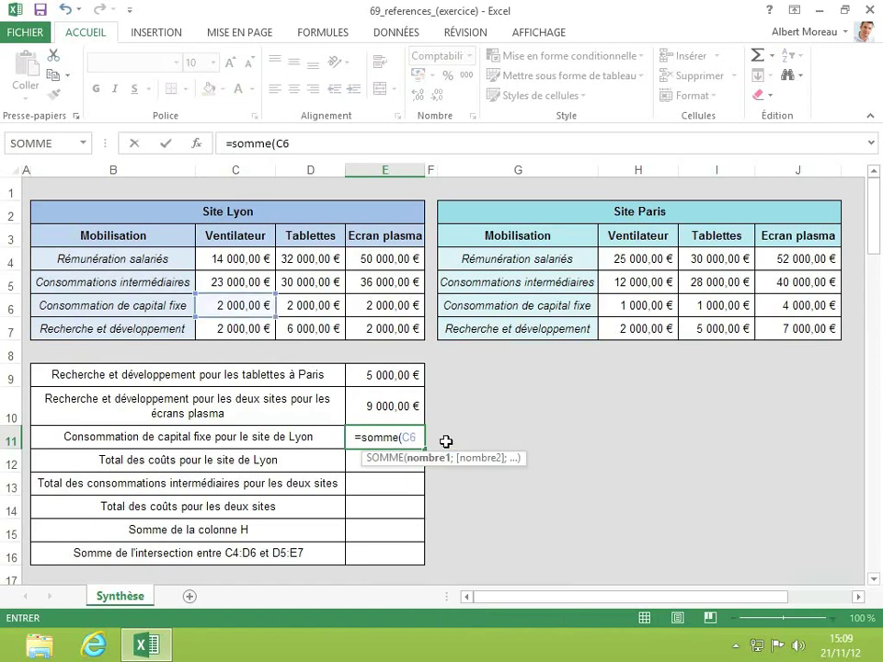
pyautogui.write(':E')
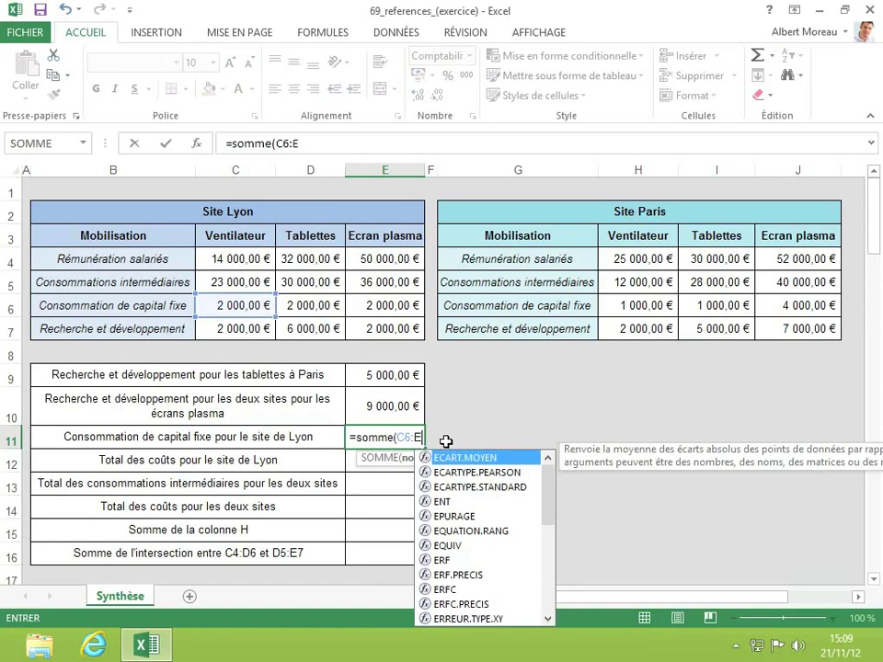
pyautogui.write('6')
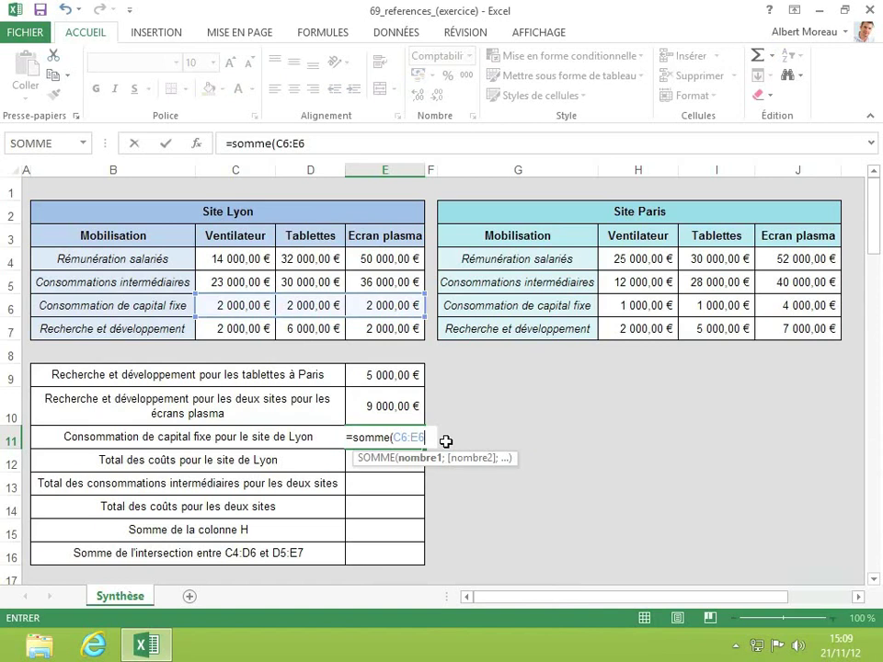
pyautogui.write(')')
pyautogui.press('Return')
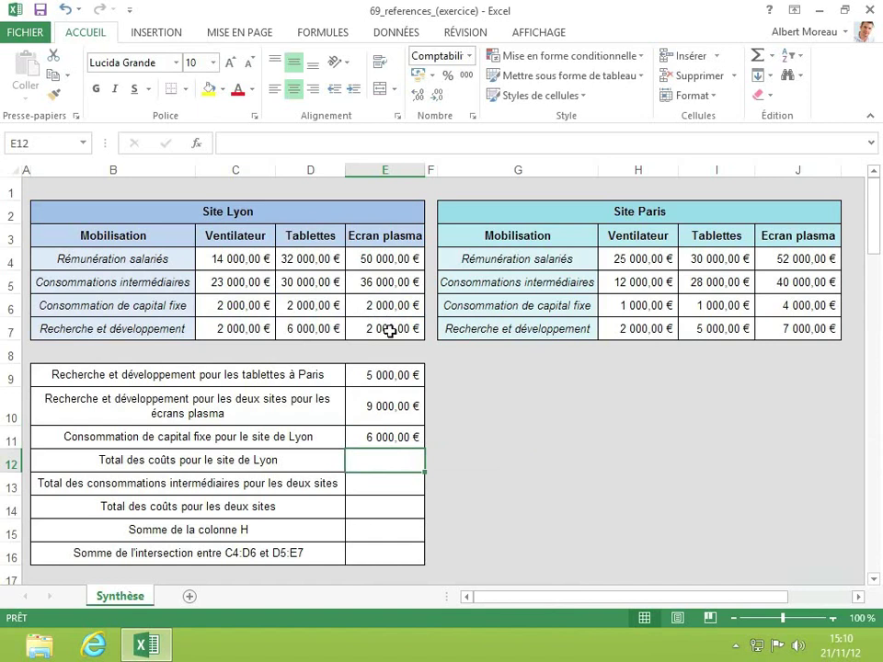
# Enter the formula =somme(c4:e7) in cell E12 to total all costs for the Lyon site
pyautogui.doubleClick(408, 458)
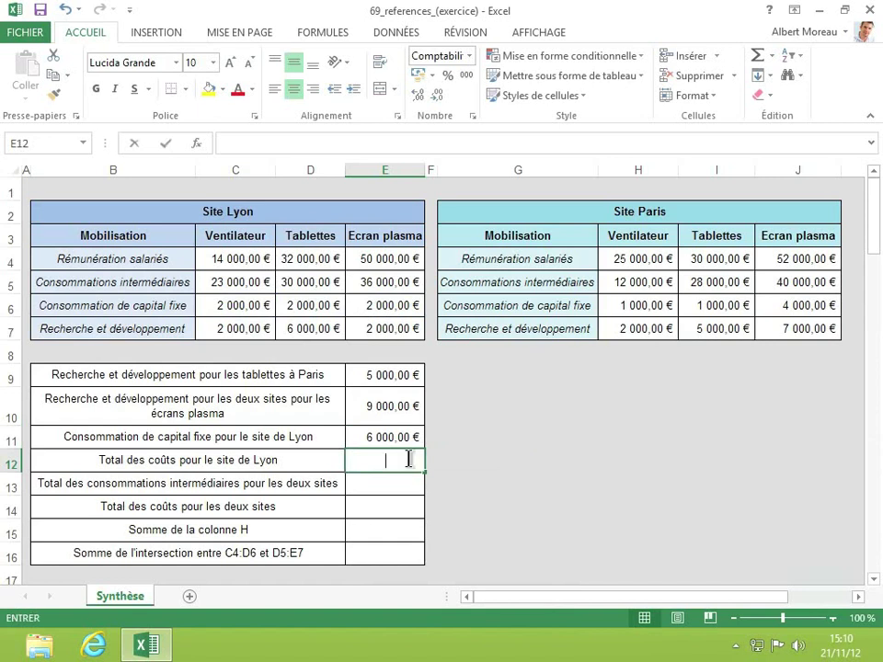
pyautogui.write('=somme')
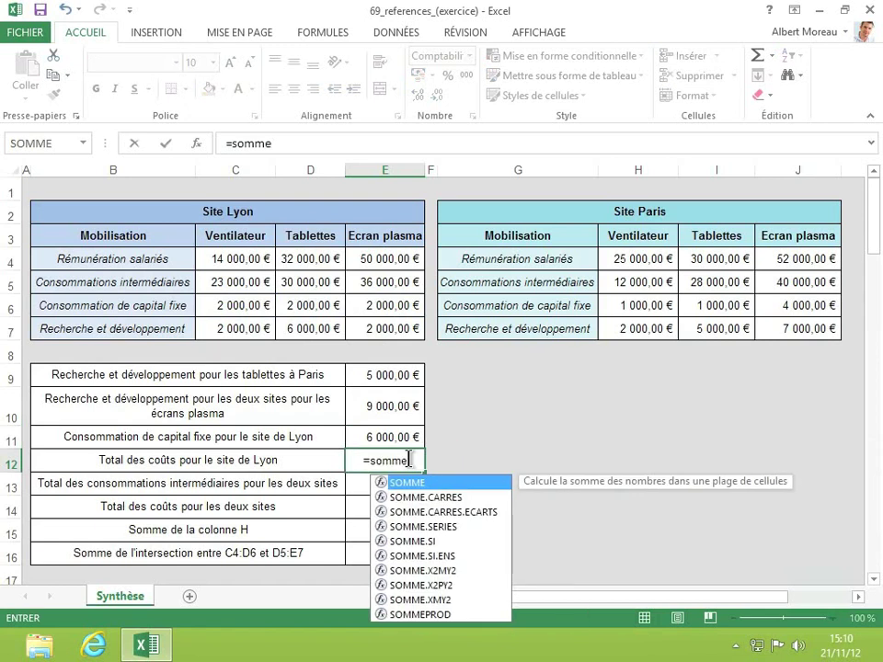
pyautogui.write('(')
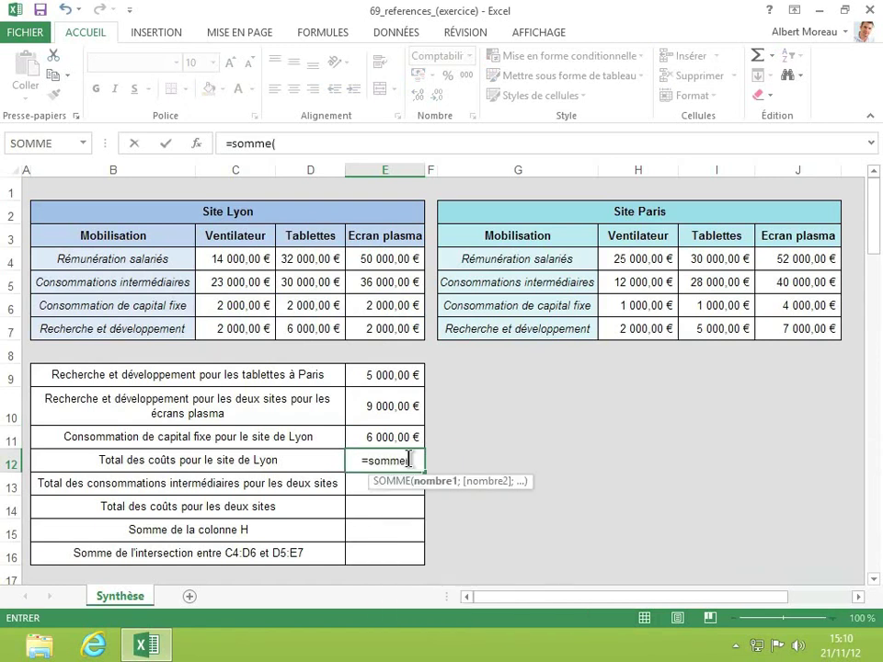
pyautogui.write('c')
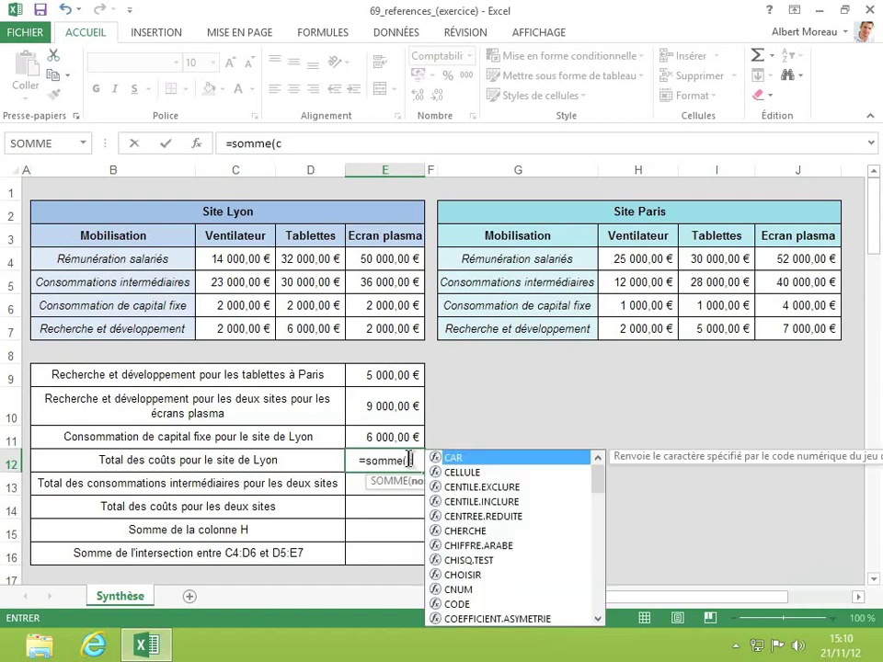
pyautogui.write('4:')
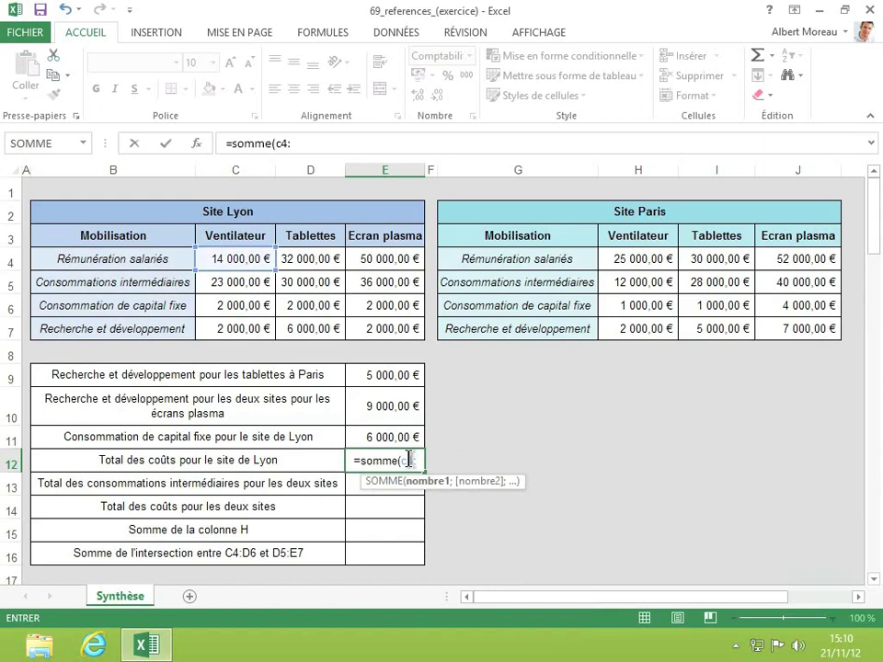
pyautogui.write('e7)')
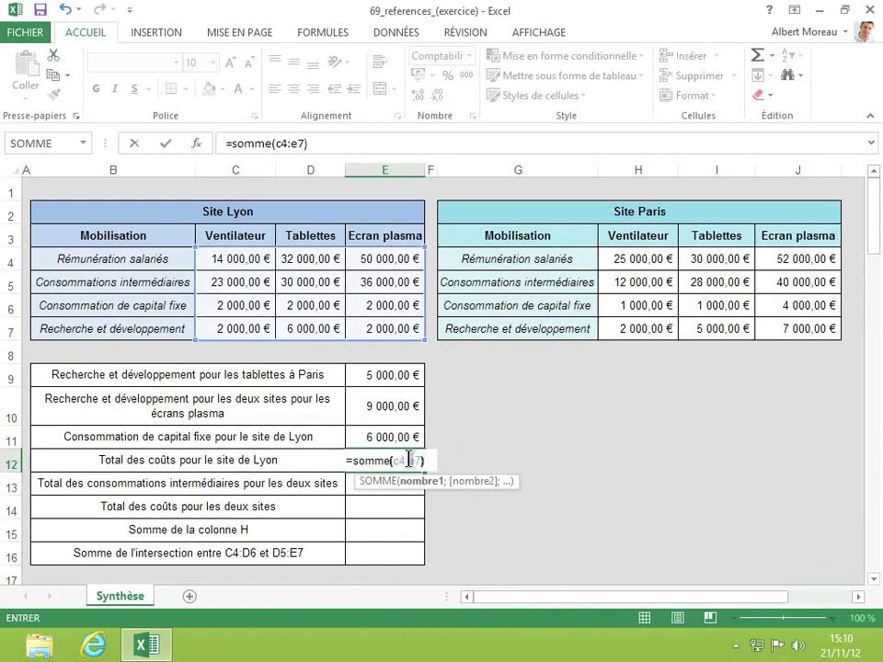
pyautogui.press('Return')
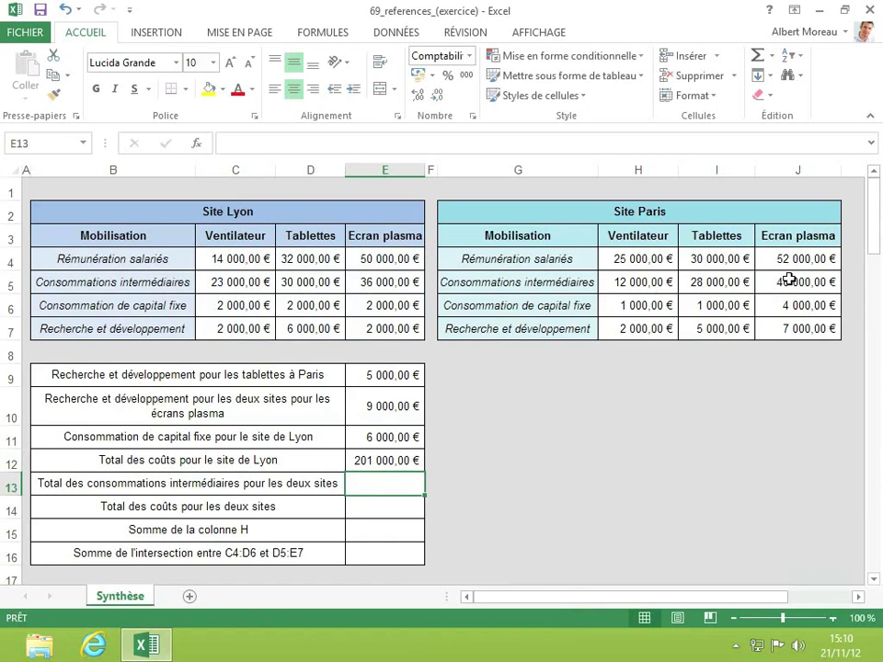
# Enter the formula =somme(c5:e5;h5:j5) in cell E13 to total the intermediate consumption of both sites
pyautogui.doubleClick(393, 488)
pyautogui.write('=somm')
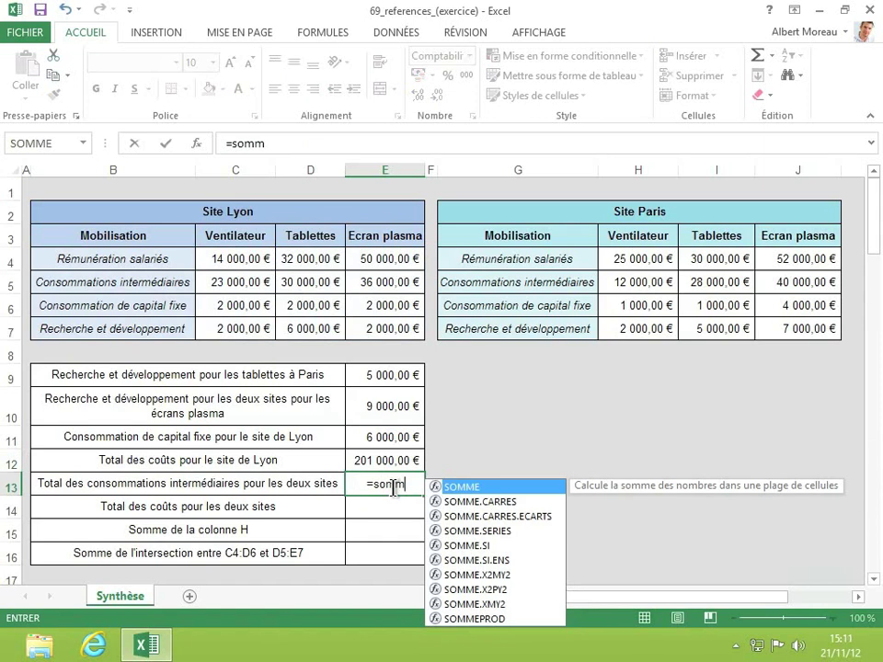
pyautogui.write('e(')
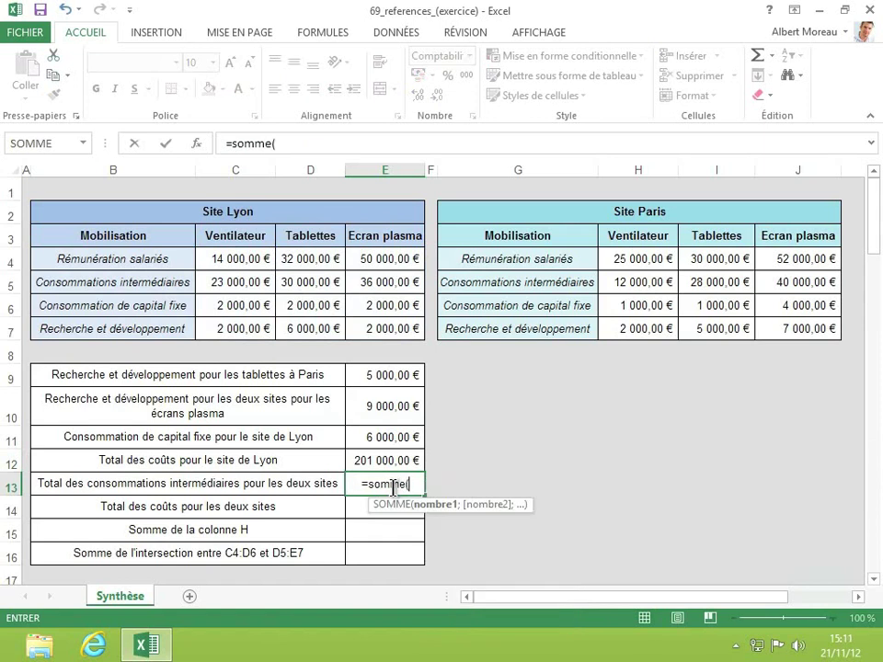
pyautogui.write('c5:')
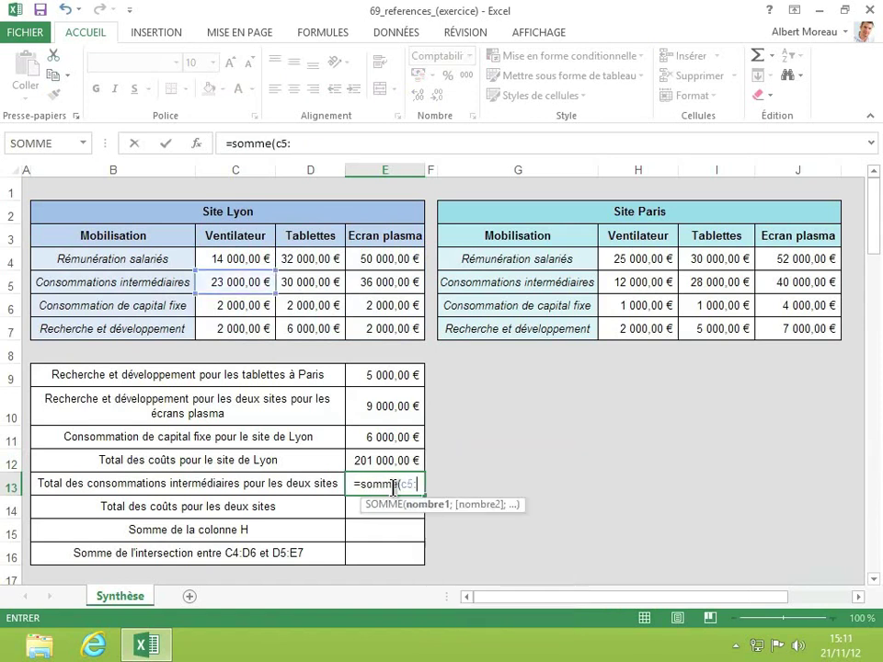
pyautogui.write('e5')
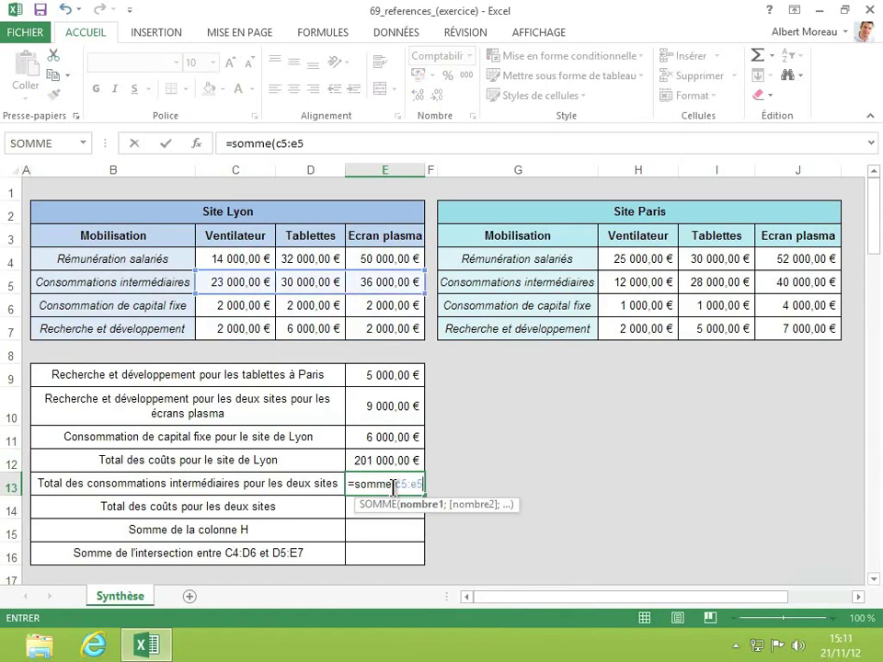
pyautogui.write(';')
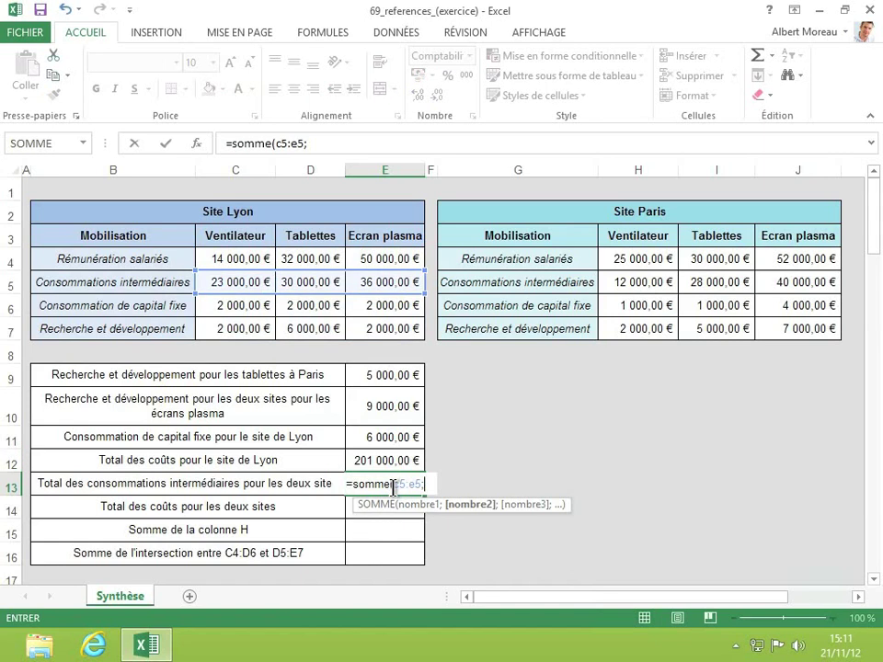
pyautogui.write('h')
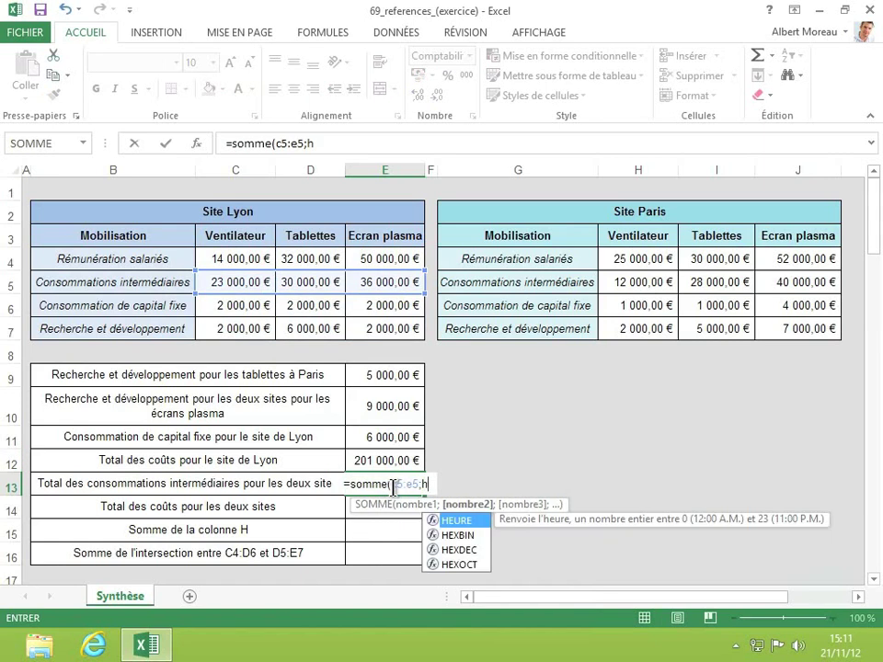
pyautogui.write('5:')
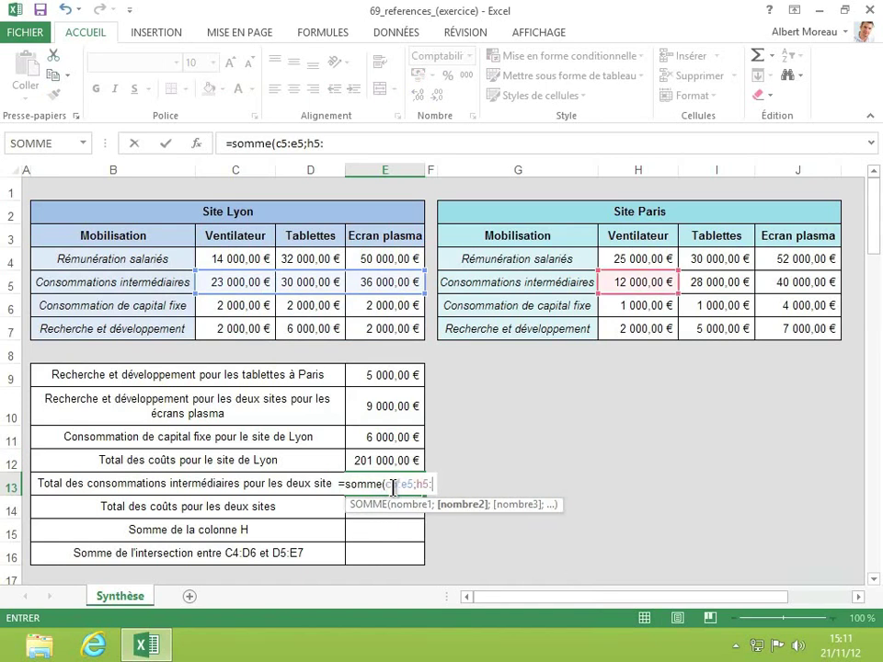
pyautogui.write('j5')
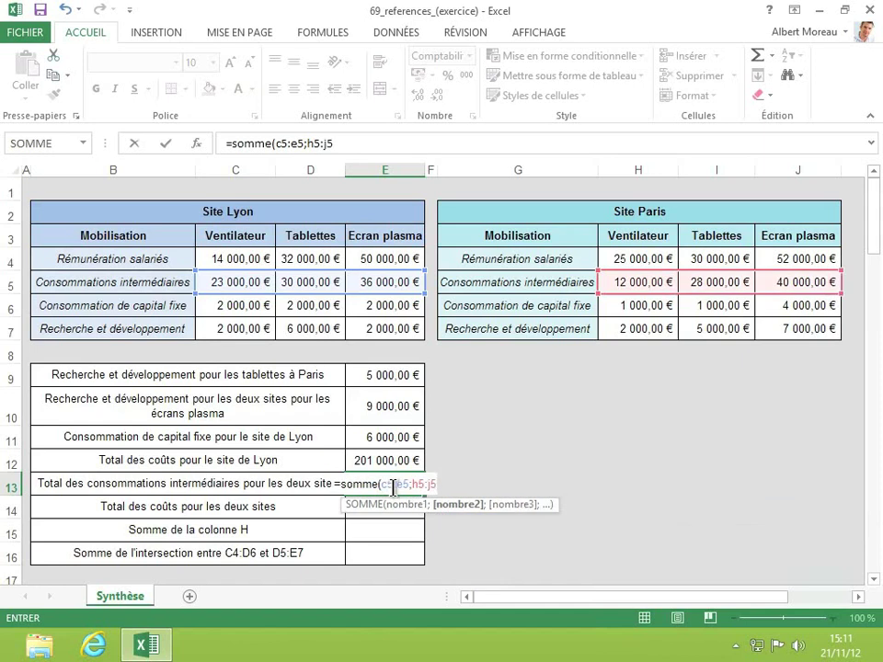
pyautogui.write(')')
pyautogui.press('Return')
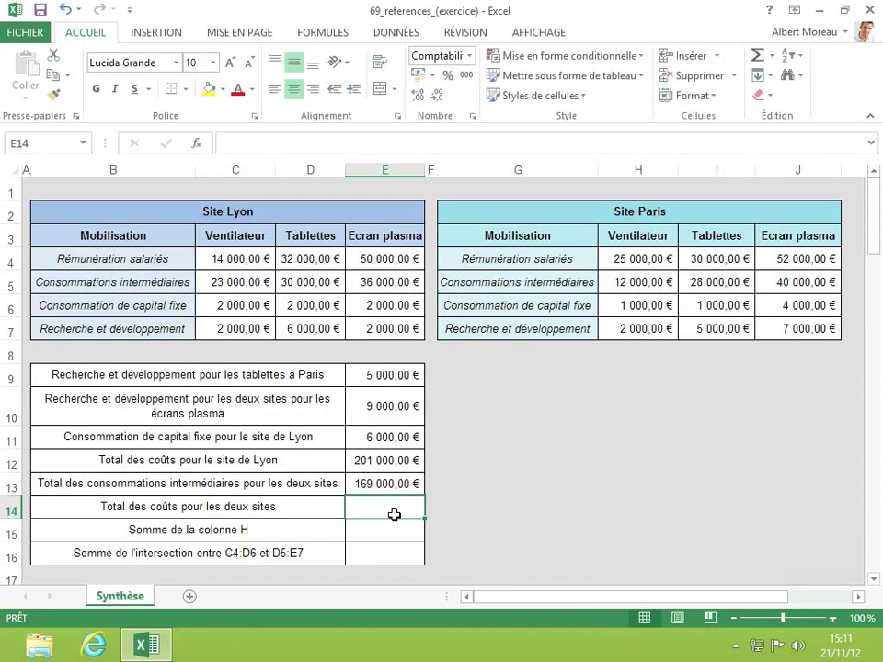
# Enter the formula =somme(c4:e7;h4:j7) in cell E14 to total all costs for both sites
pyautogui.write('=')
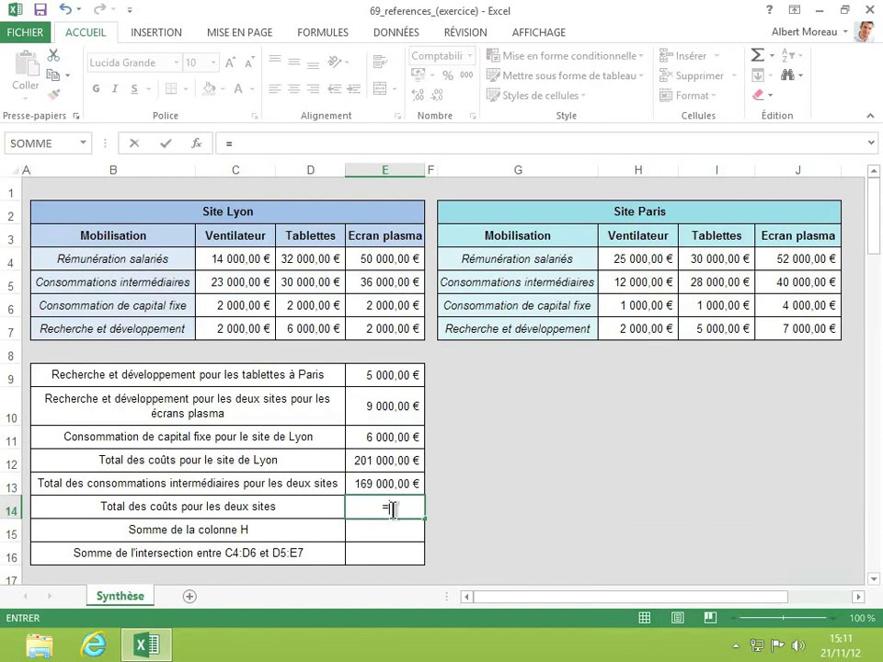
pyautogui.write('somm')
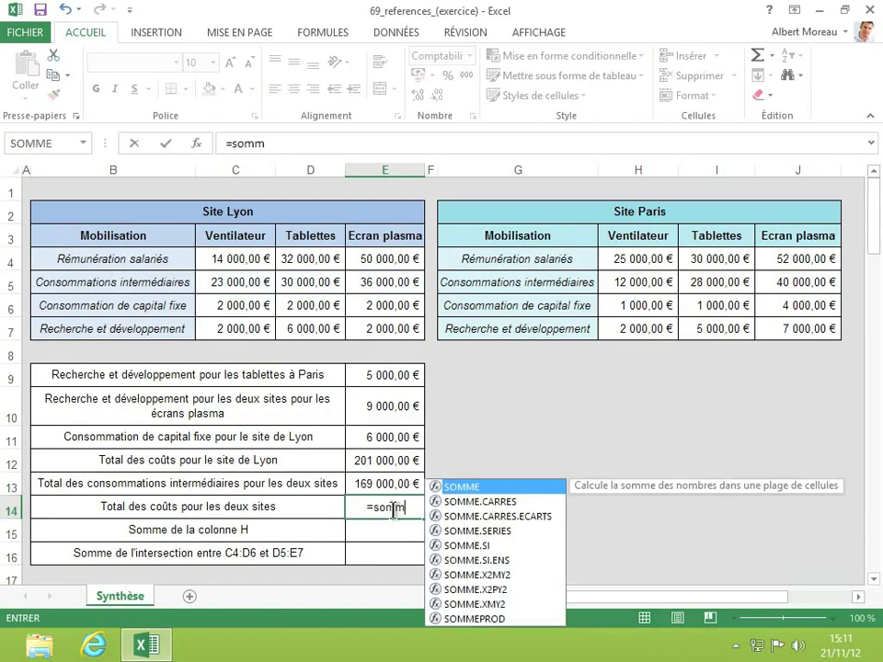
pyautogui.write('e(')
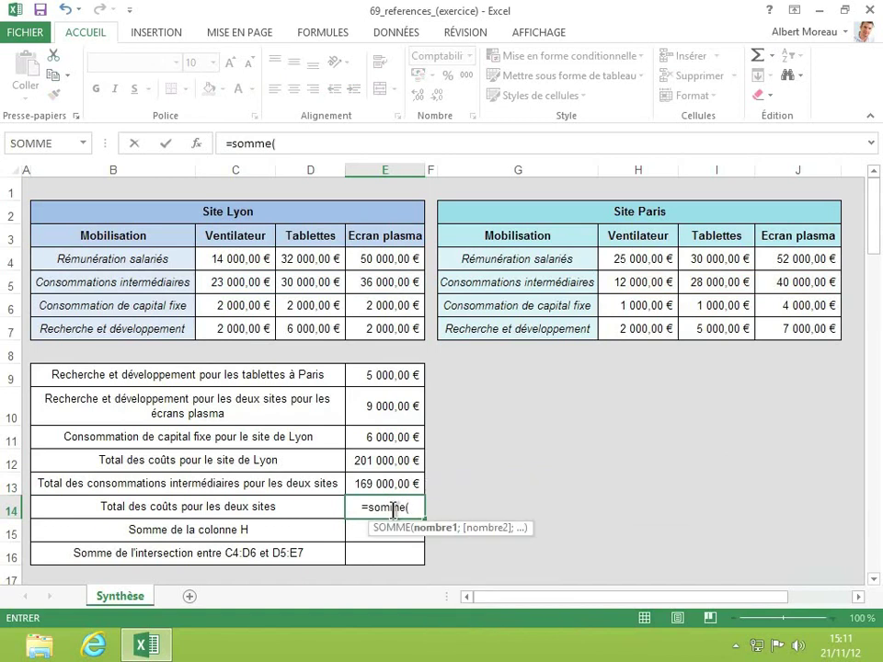
pyautogui.write('c')
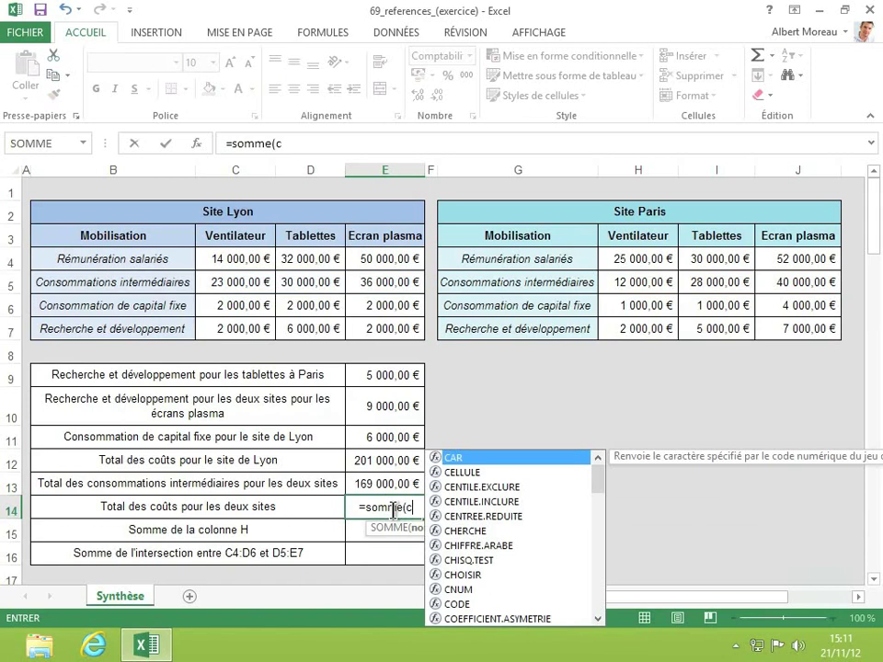
pyautogui.write('4:')
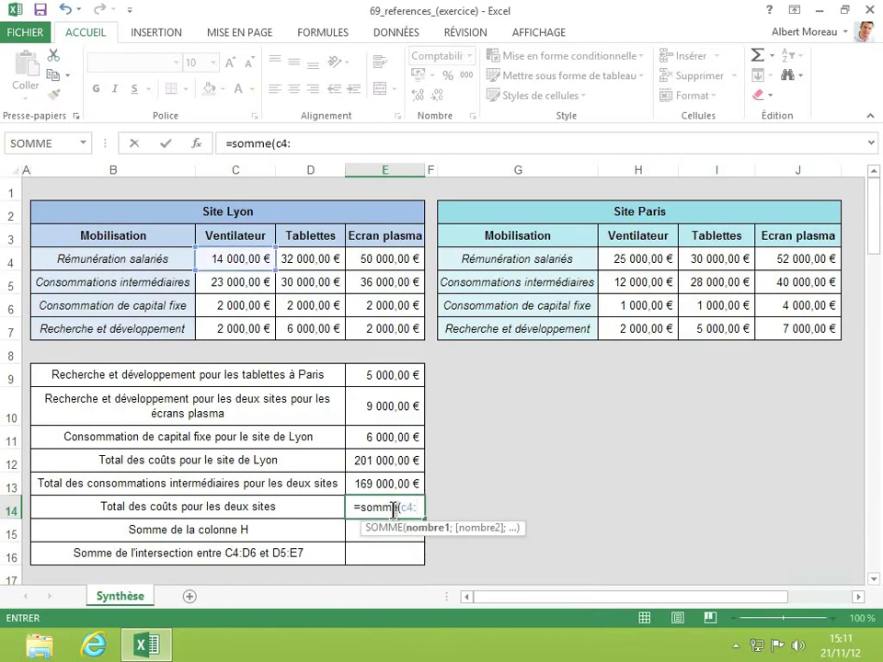
pyautogui.write('e')
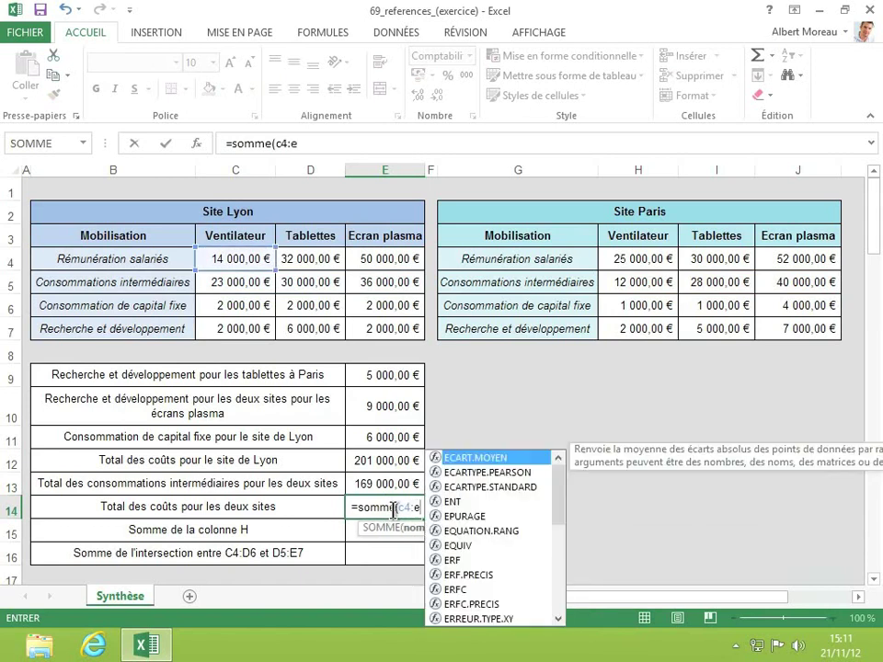
pyautogui.write('7')
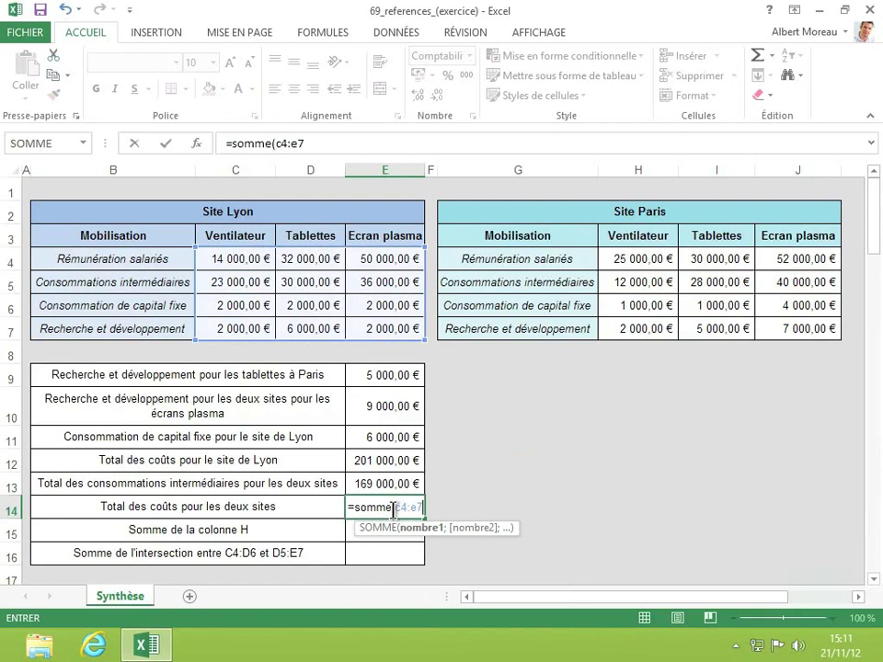
pyautogui.write(';')
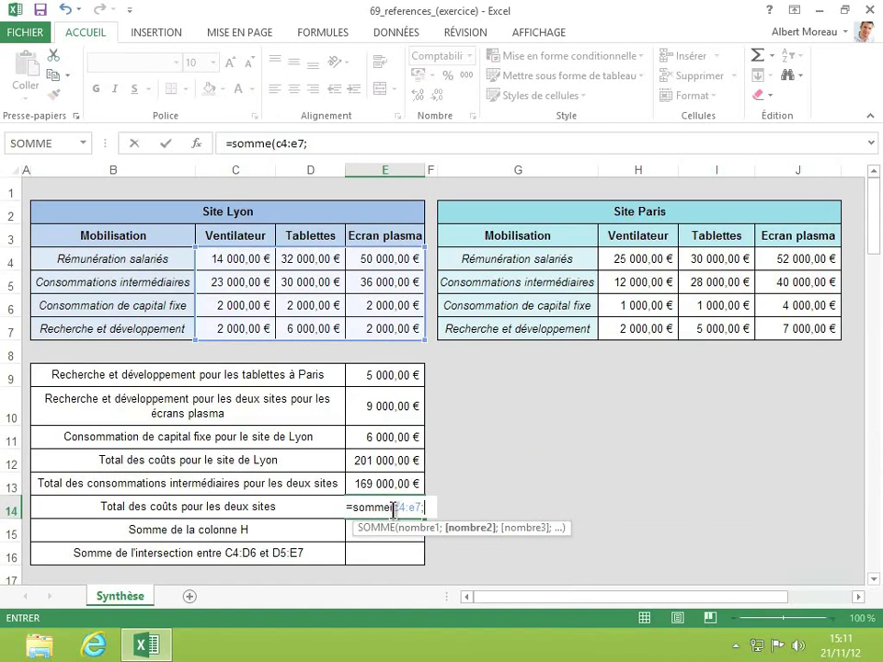
pyautogui.write('h4')
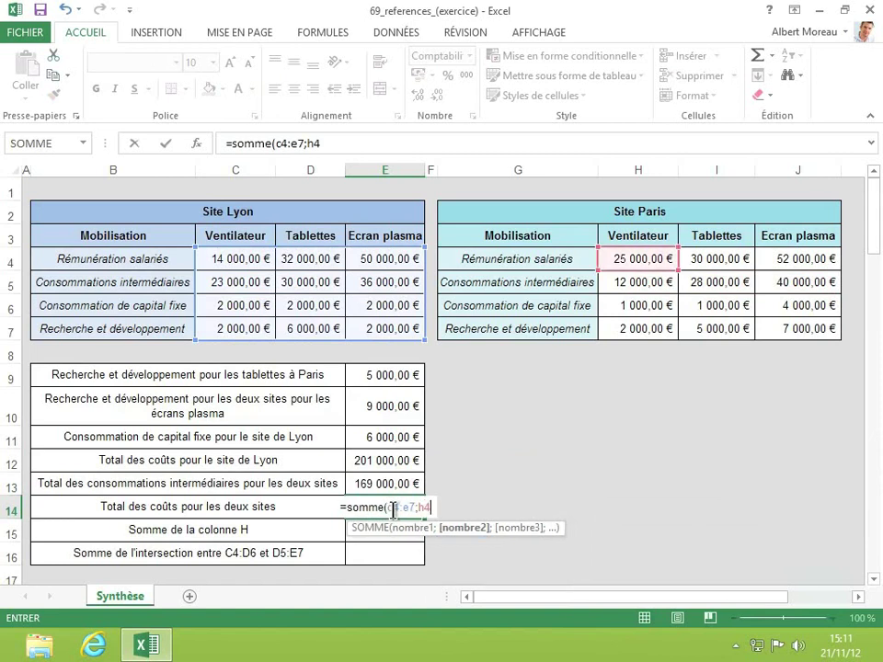
pyautogui.write(':j7')
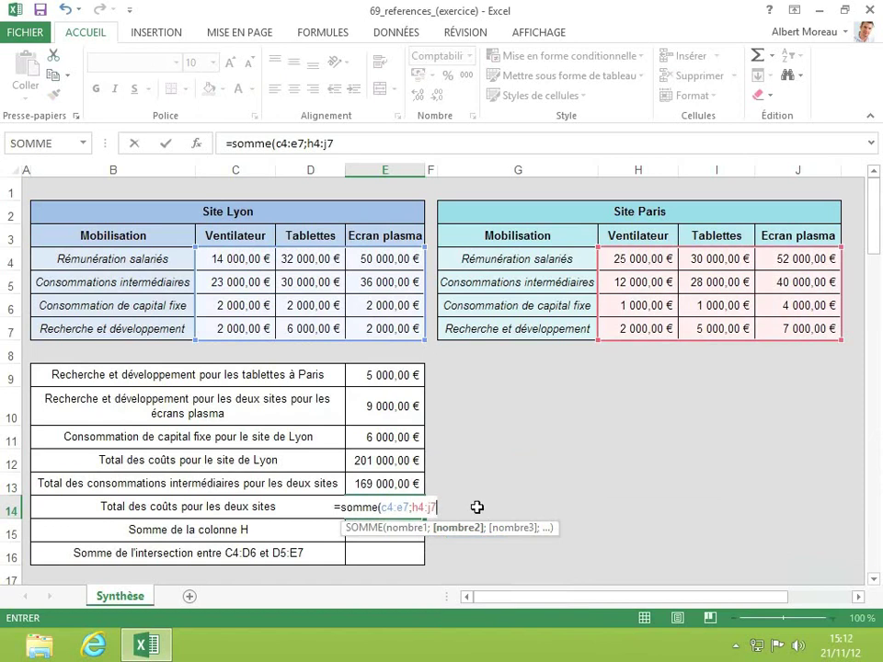
pyautogui.write(')')
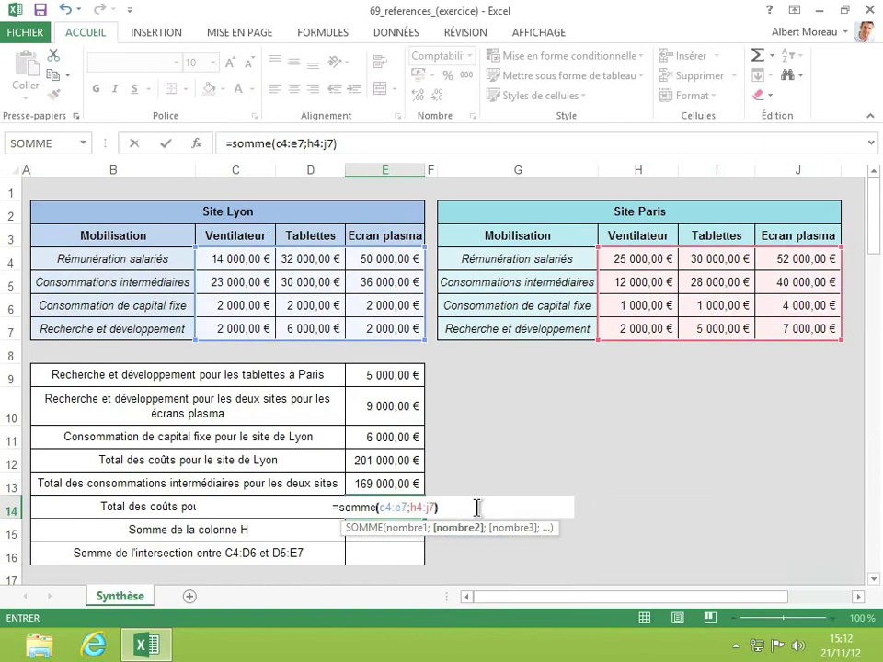
pyautogui.press('Return')
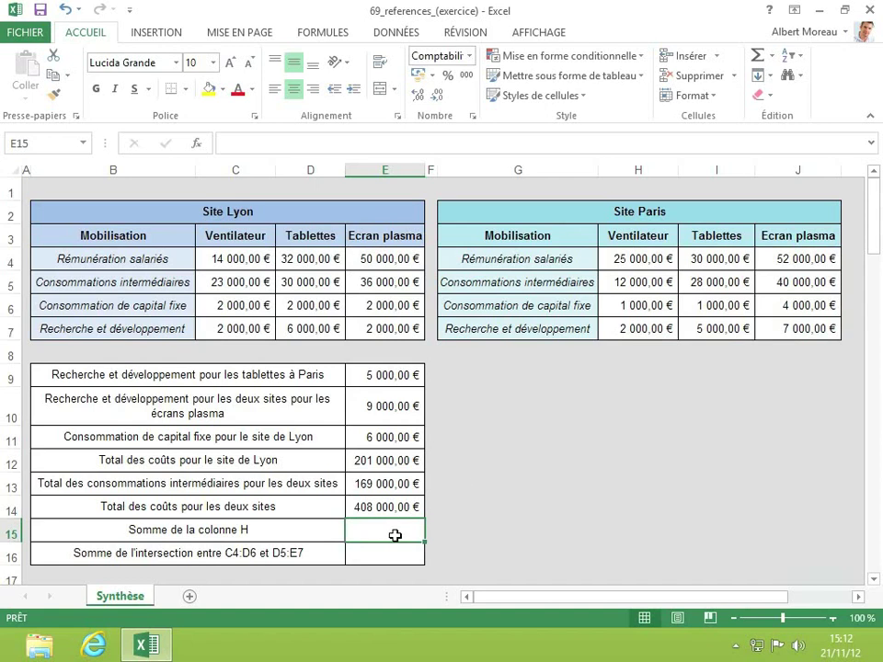
# Enter the formula =somme(h:h) in cell E15 to total the whole of column H
pyautogui.write('=')
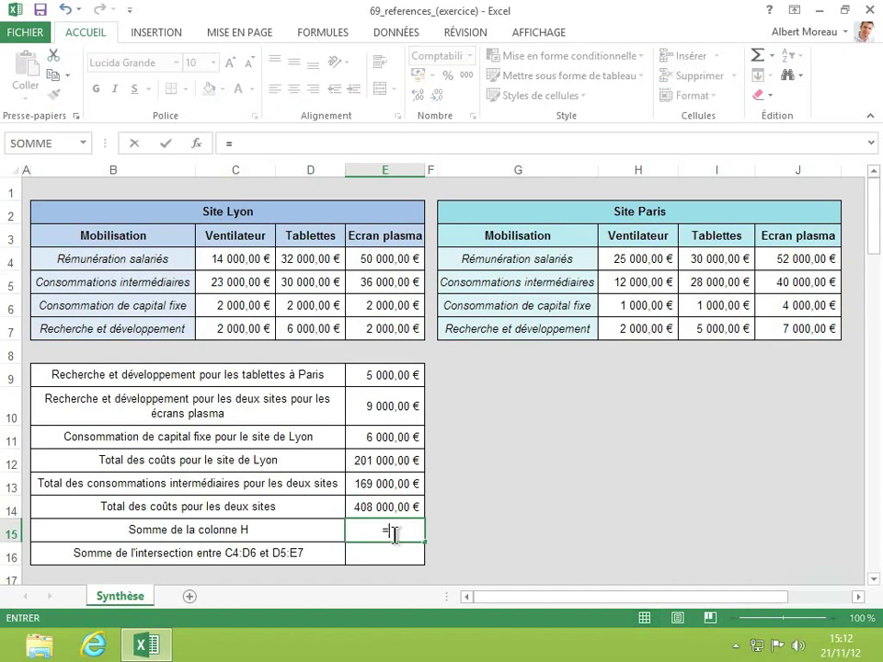
pyautogui.write('somme(')
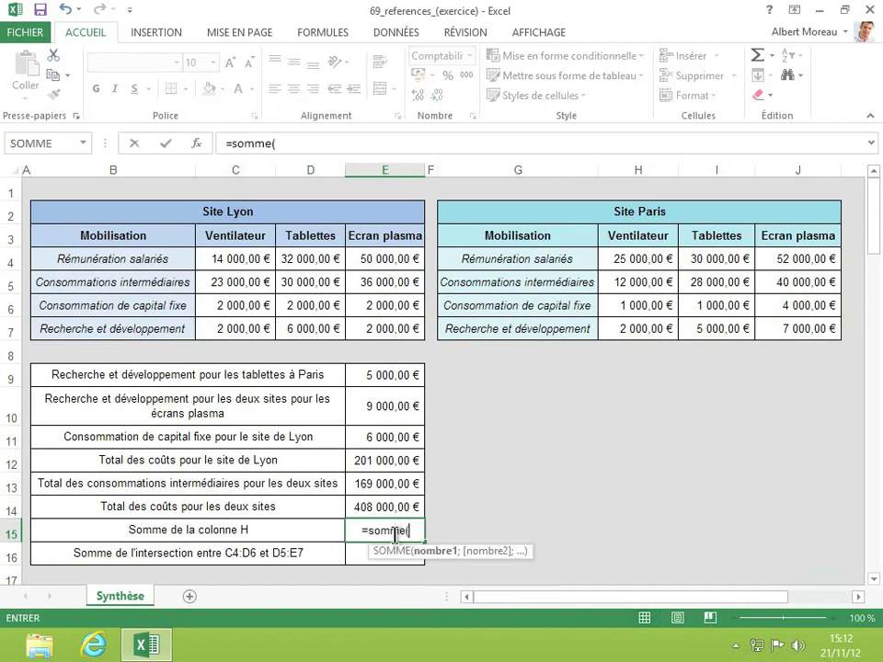
pyautogui.write('h:')
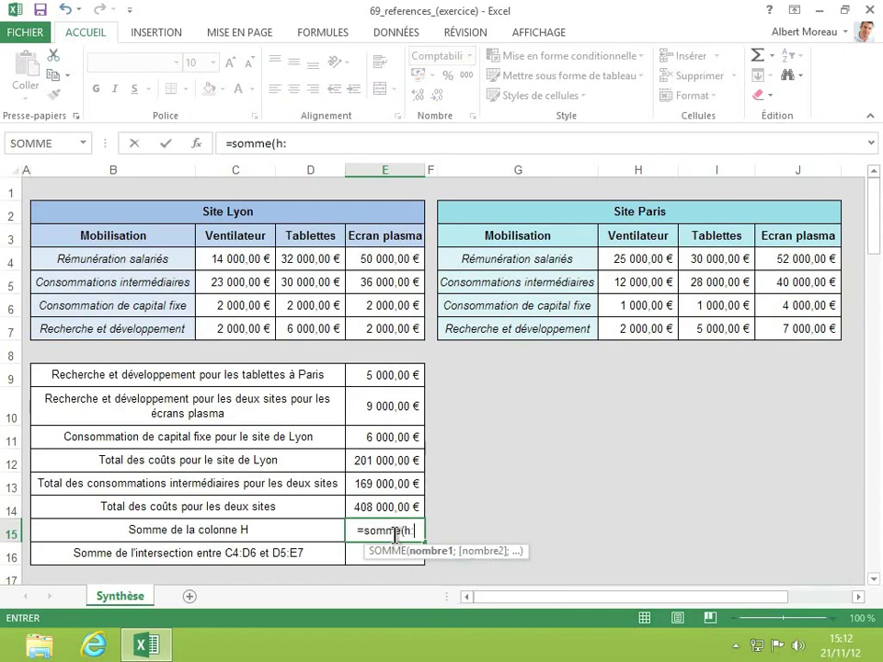
pyautogui.write('h')
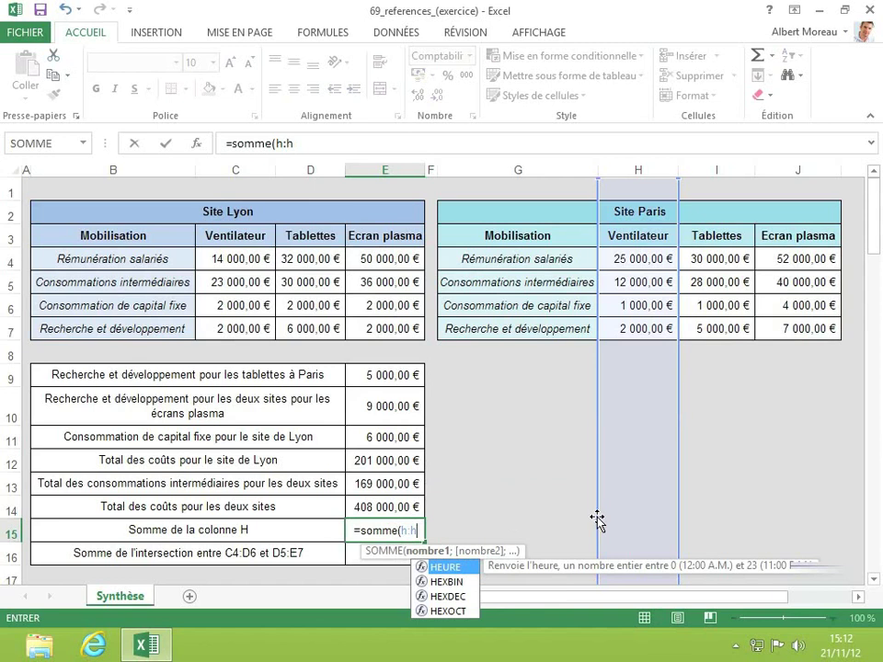
pyautogui.press('Escape')
pyautogui.write(')')
pyautogui.hotkey('ctrl', 'Return')
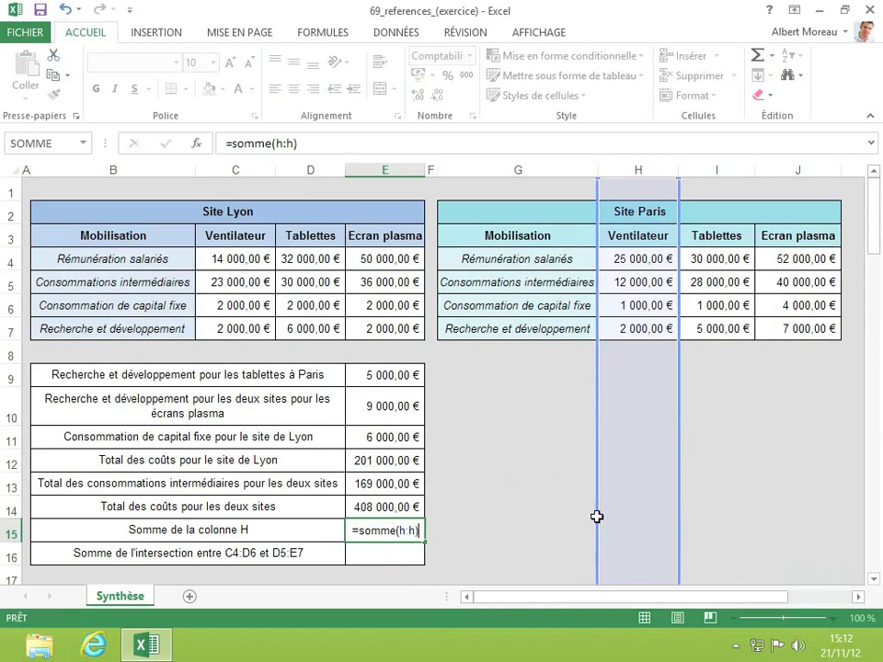
pyautogui.press('Return')
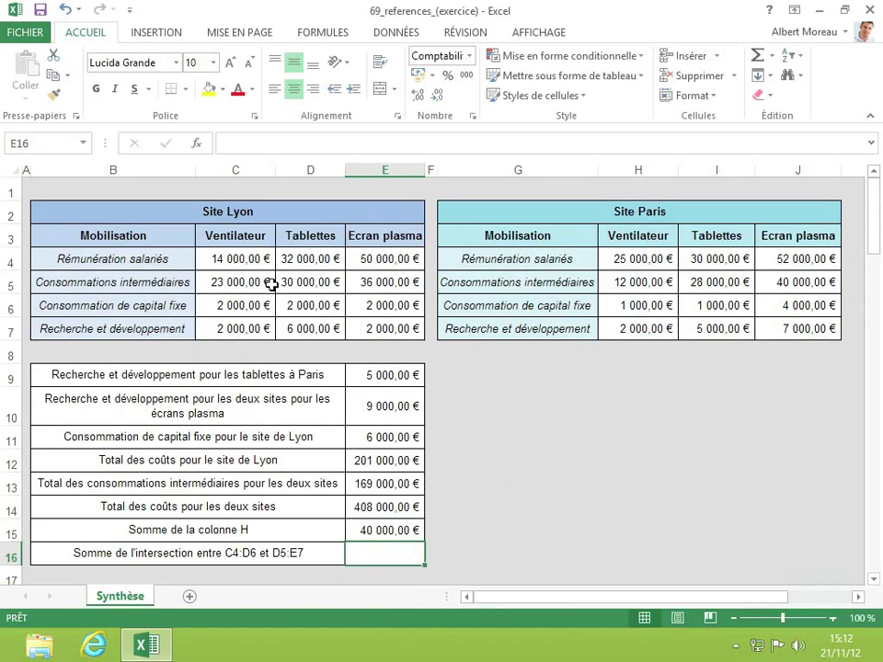
# Examine the overlap of the Lyon ranges by selecting C4:D6, D5:E7 and their common cells D5:D6 one after another
pyautogui.click(306, 306)
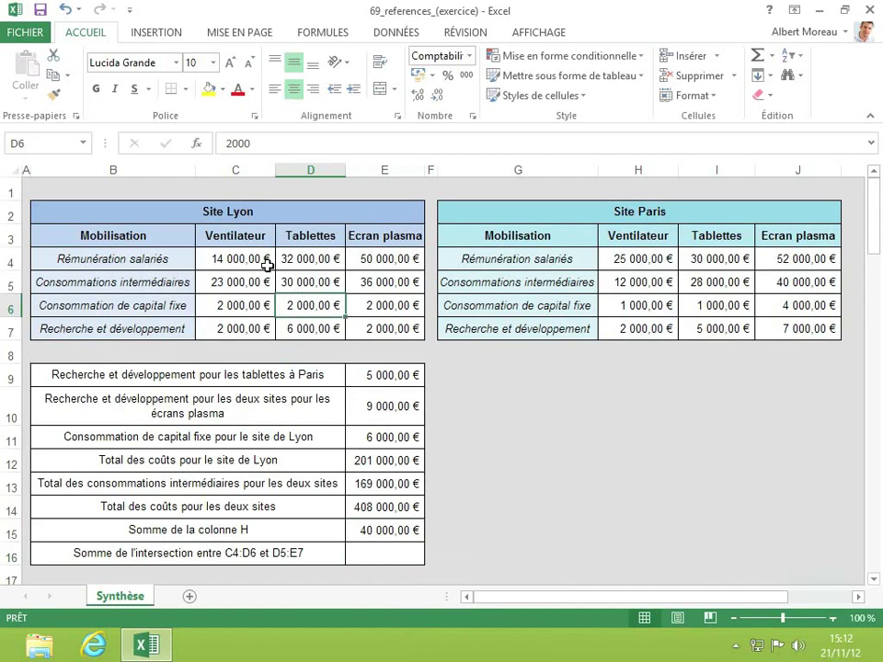
pyautogui.moveTo(263, 259); pyautogui.dragTo(325, 319)
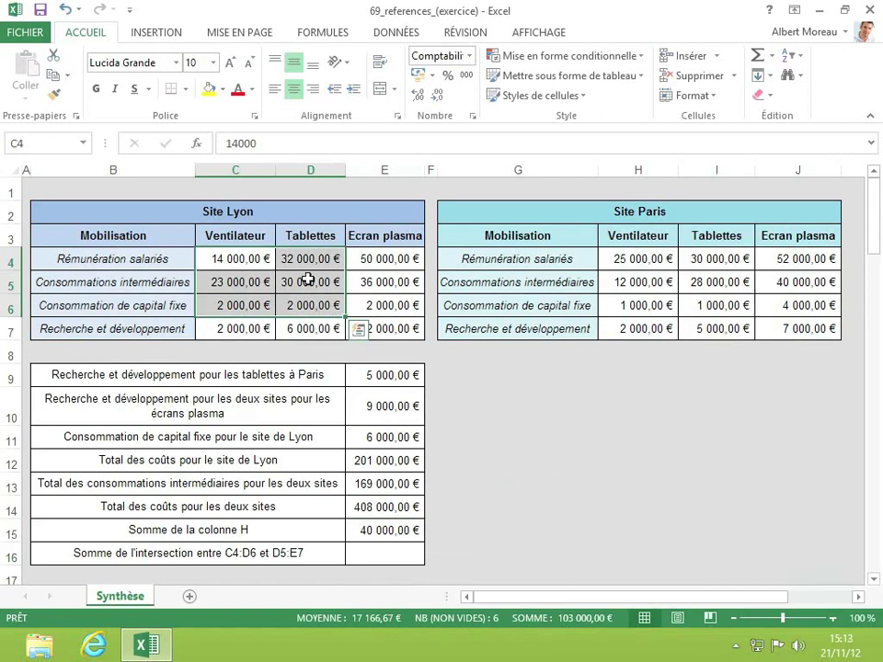
pyautogui.moveTo(307, 280); pyautogui.dragTo(399, 339)
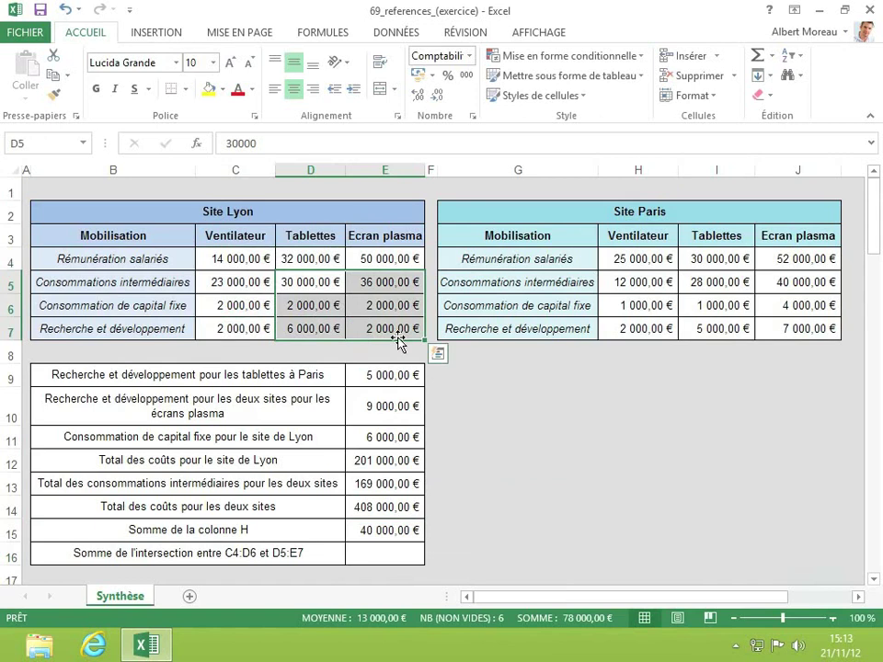
pyautogui.moveTo(314, 276); pyautogui.dragTo(314, 305)
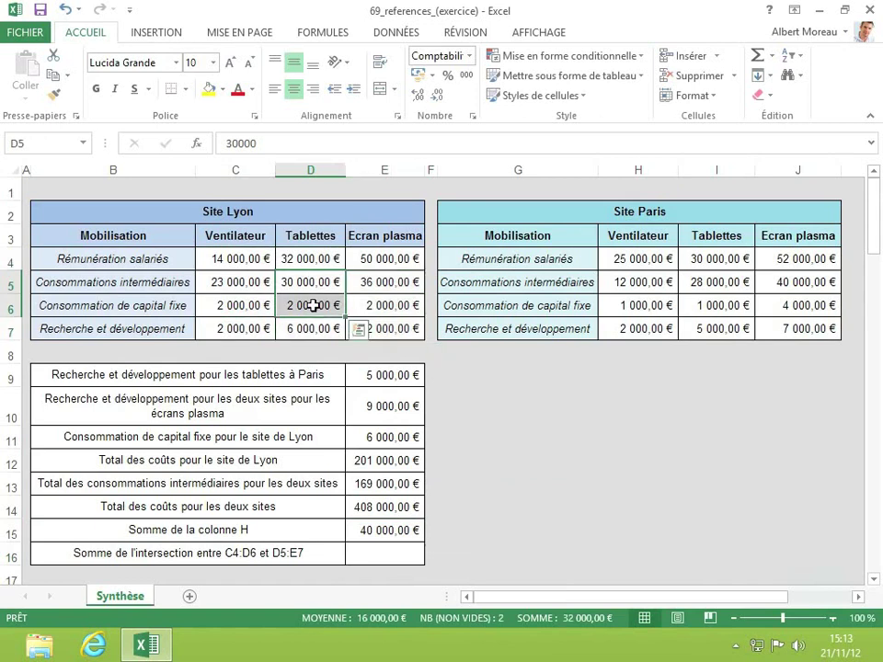
pyautogui.click(252, 261)
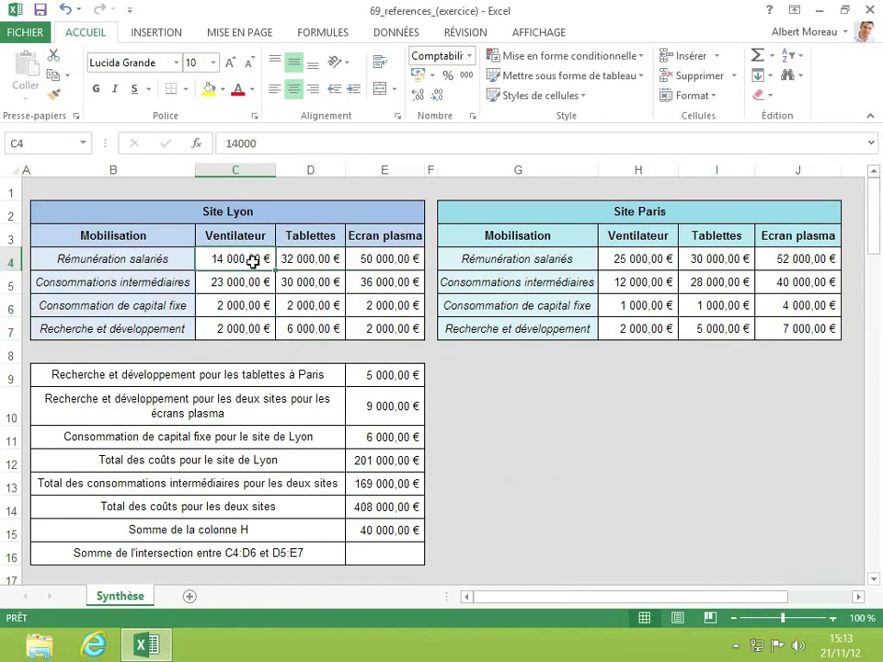
# Enter the formula =somme(c4:d6 d5:e7) in cell E16 to total the intersection of the two ranges
pyautogui.click(379, 549)
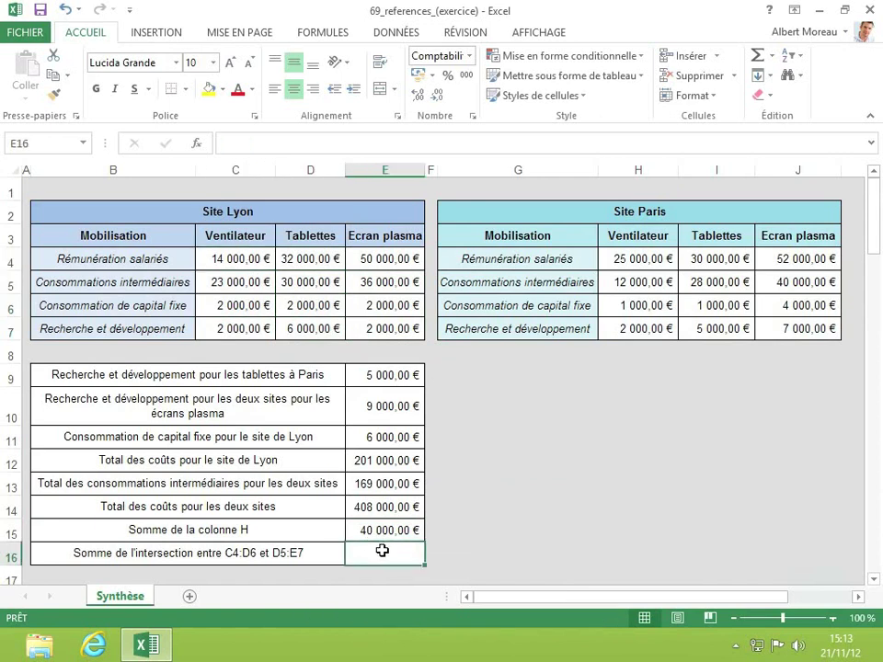
pyautogui.write('=somm')
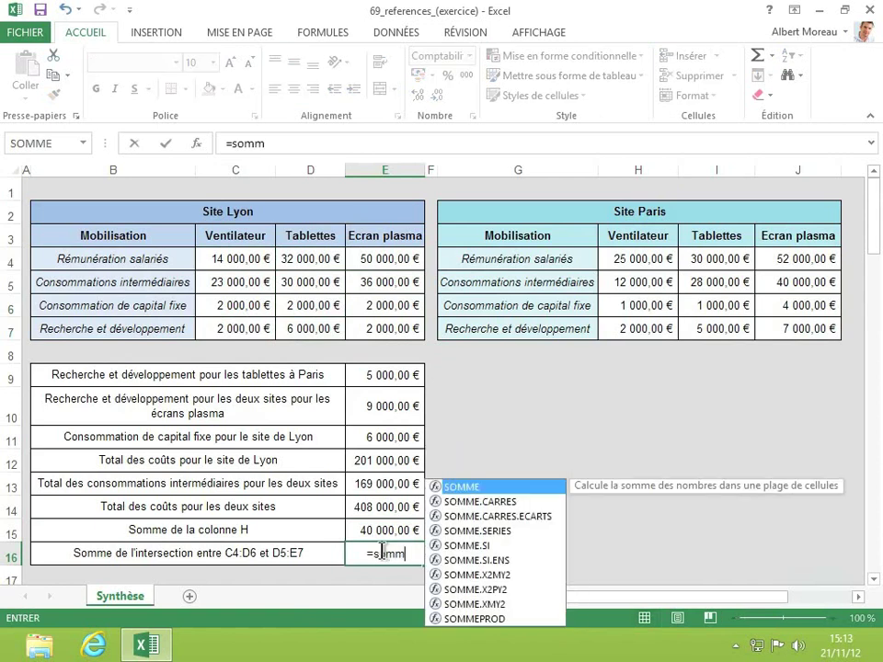
pyautogui.write('e(')
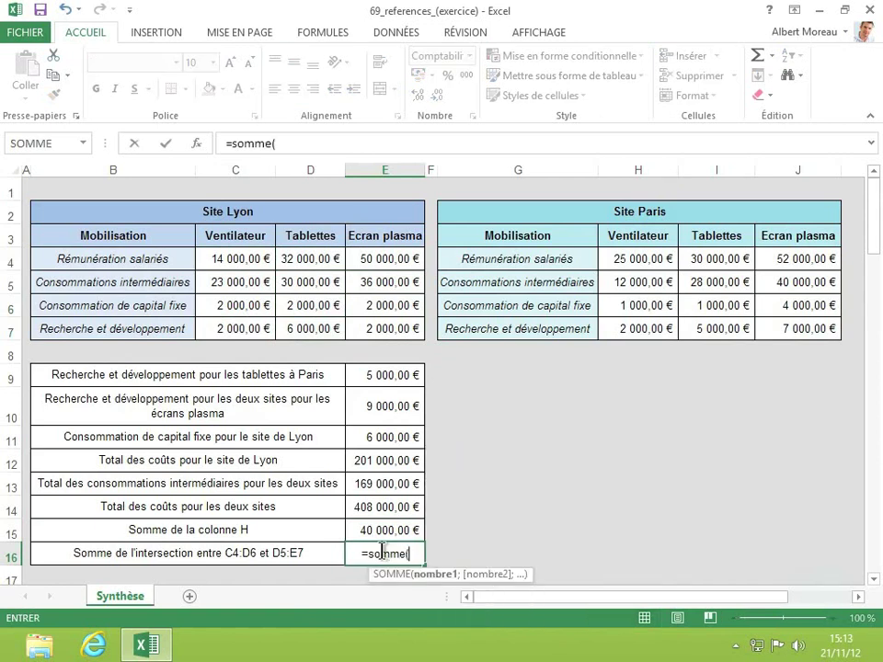
pyautogui.write('c4')
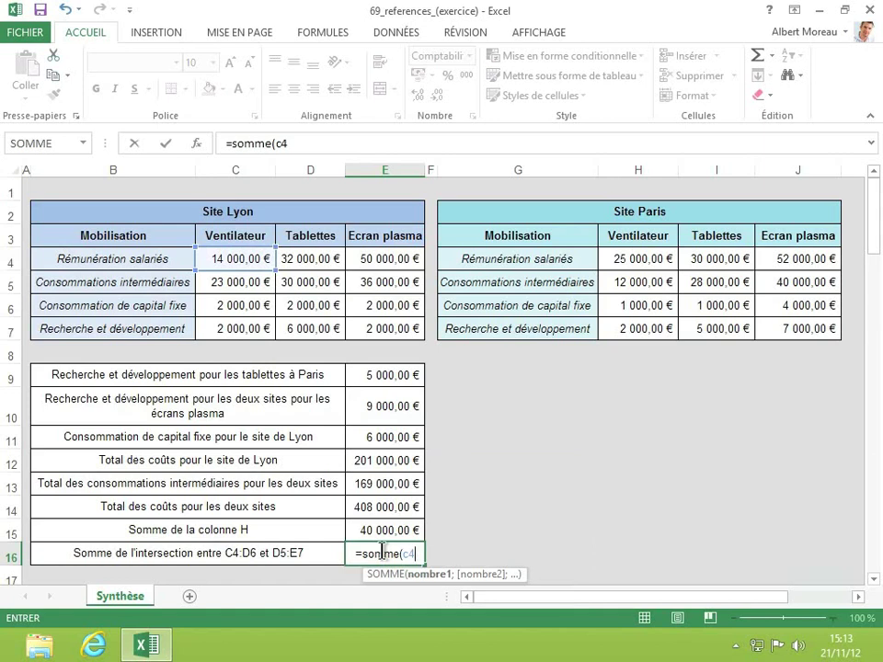
pyautogui.write(':d6')
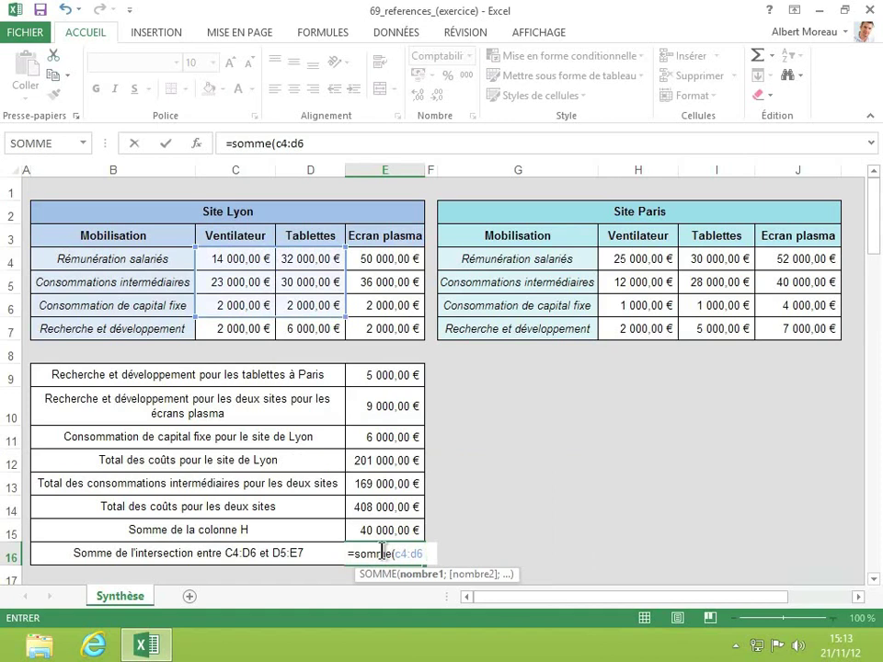
pyautogui.write(' d')
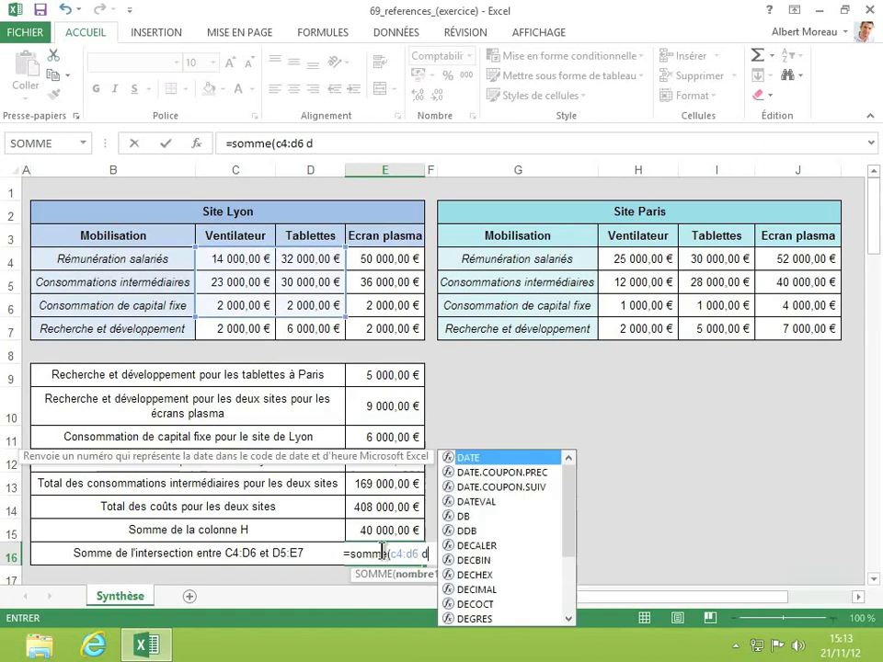
pyautogui.write('5:e7')
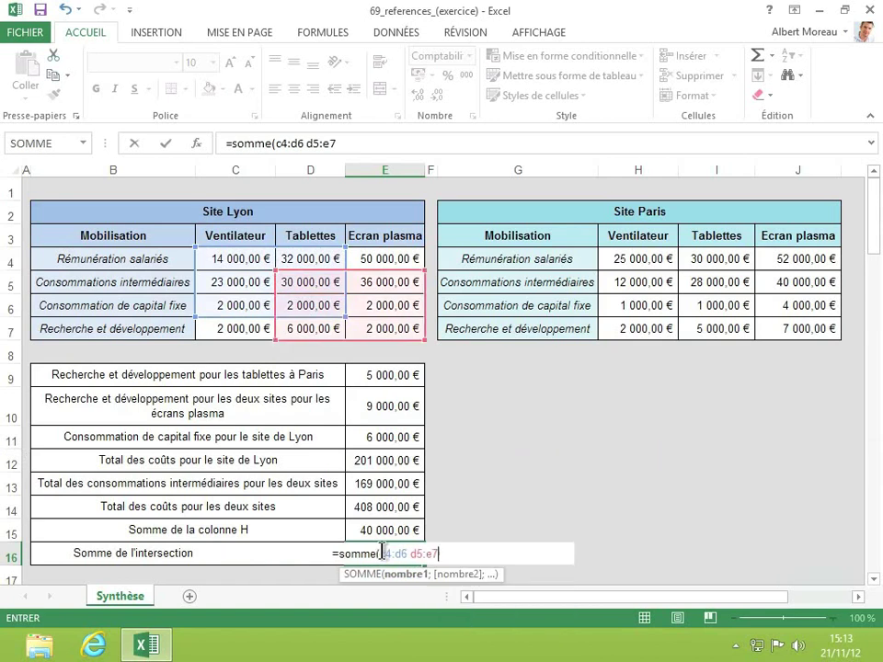
pyautogui.write(')')
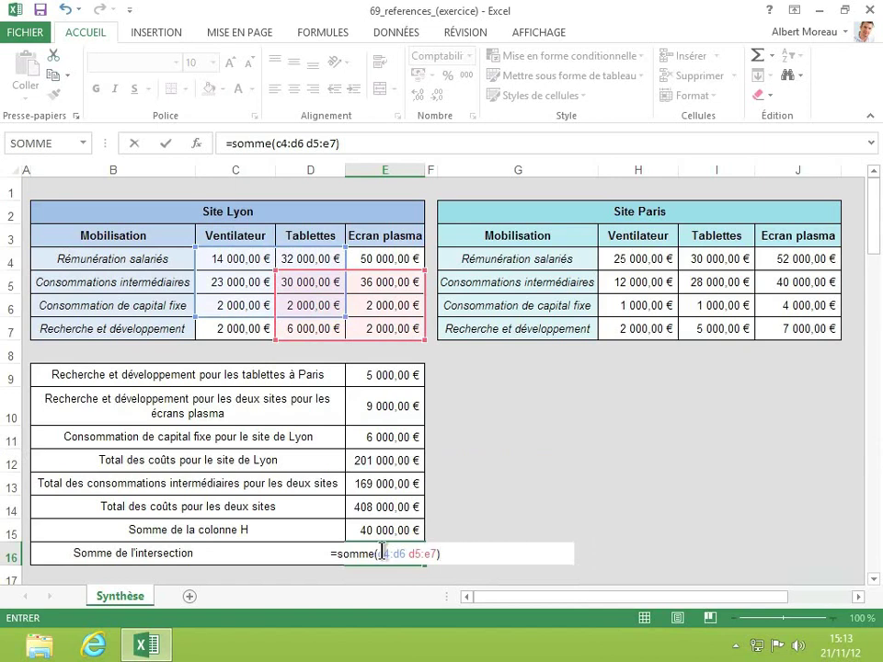
pyautogui.press('Return')
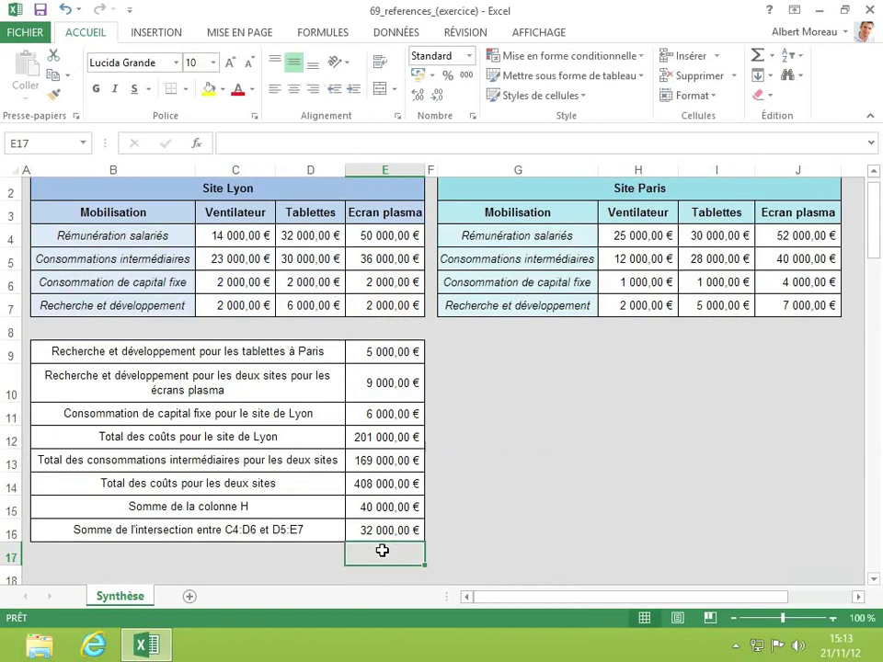